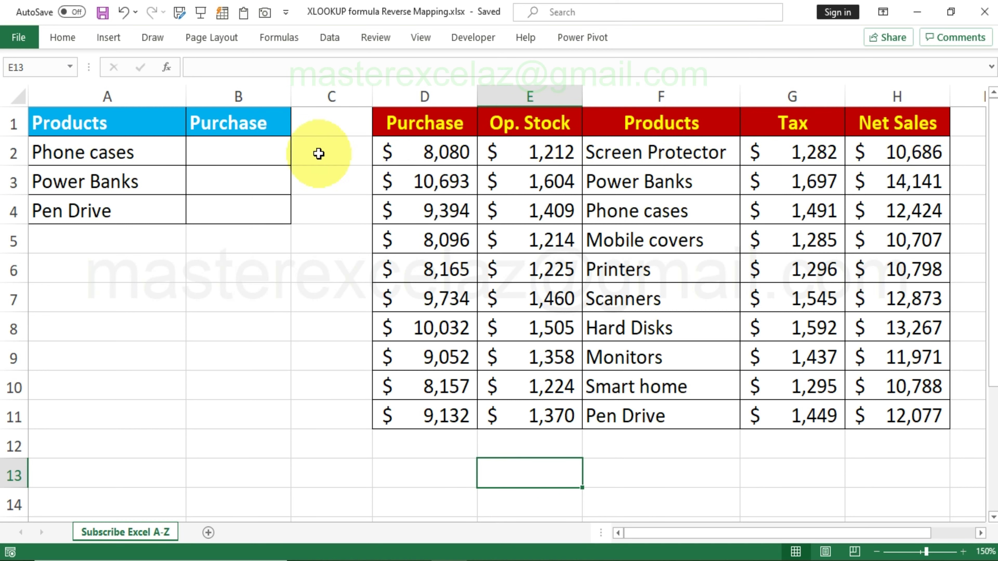
Start =xlookup( in B2 with A2 as the lookup value
{"action": "left_click", "coordinate": [165, 122]}
{"action": "left_click", "coordinate": [230, 127]}
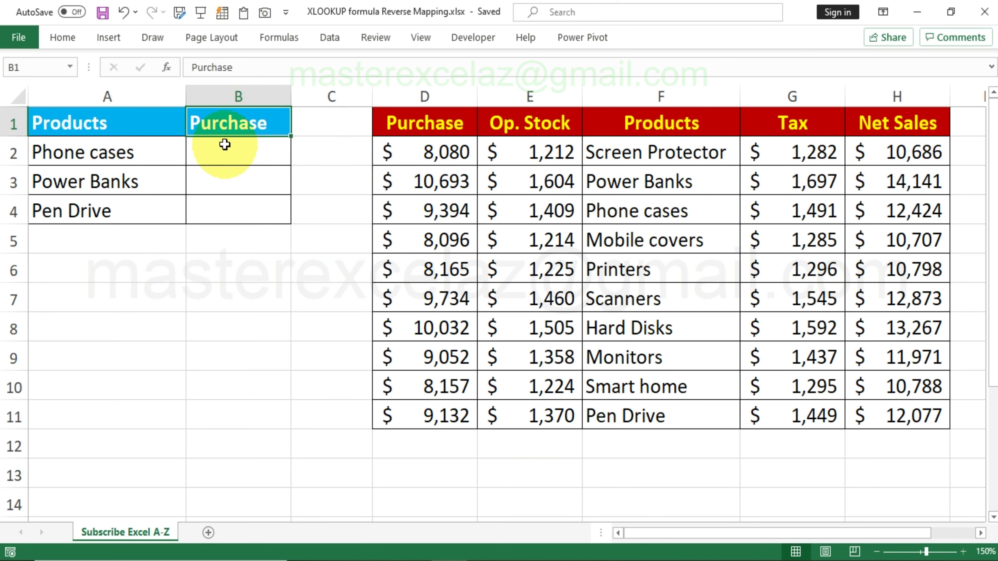
{"action": "left_click", "coordinate": [229, 156]}
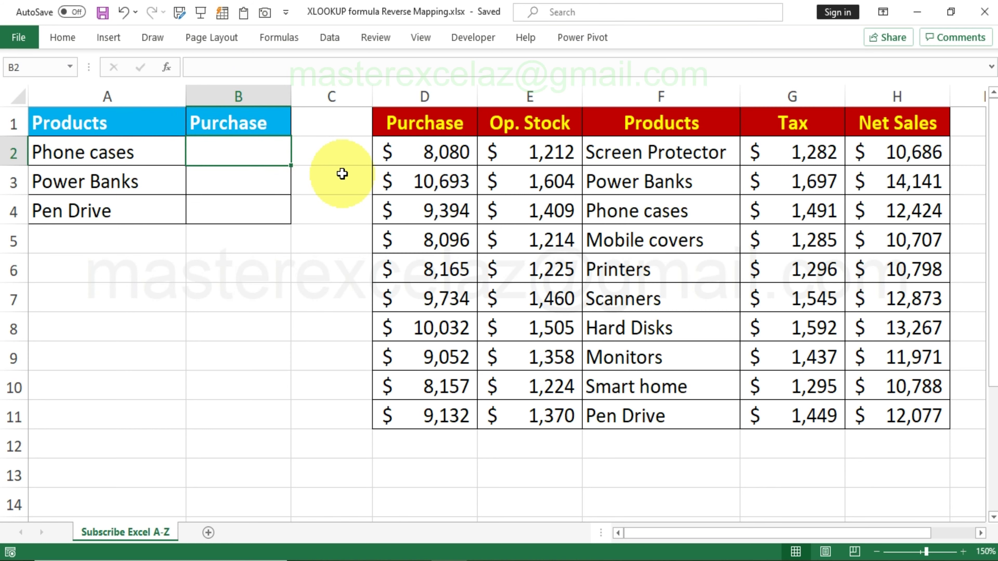
{"action": "type", "text": "=x"}
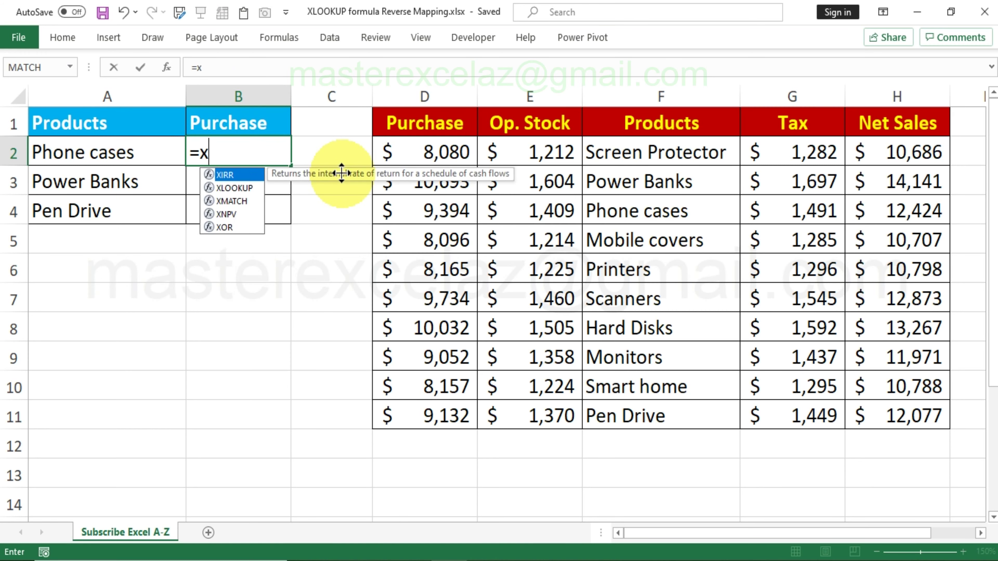
{"action": "type", "text": "lookup"}
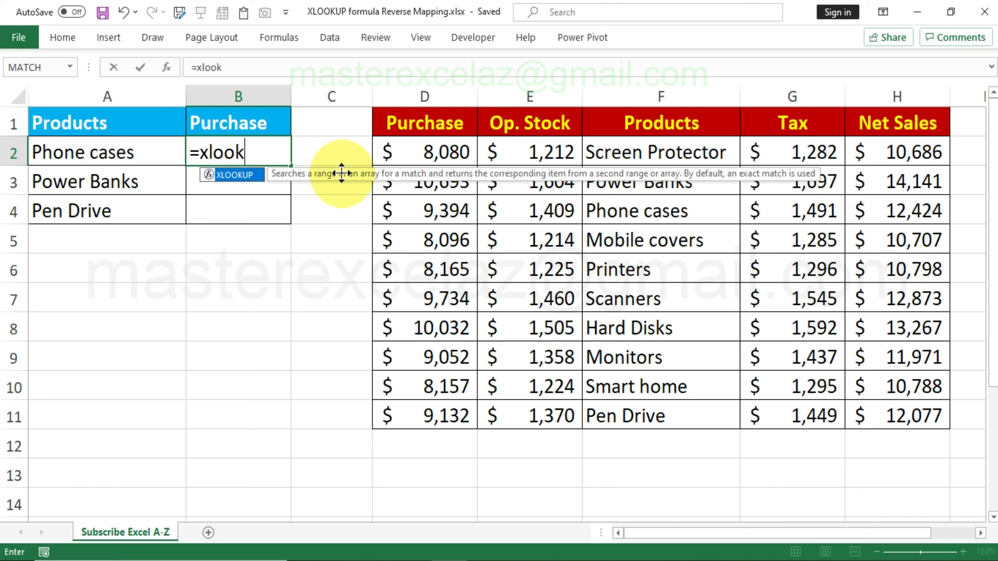
{"action": "type", "text": "("}
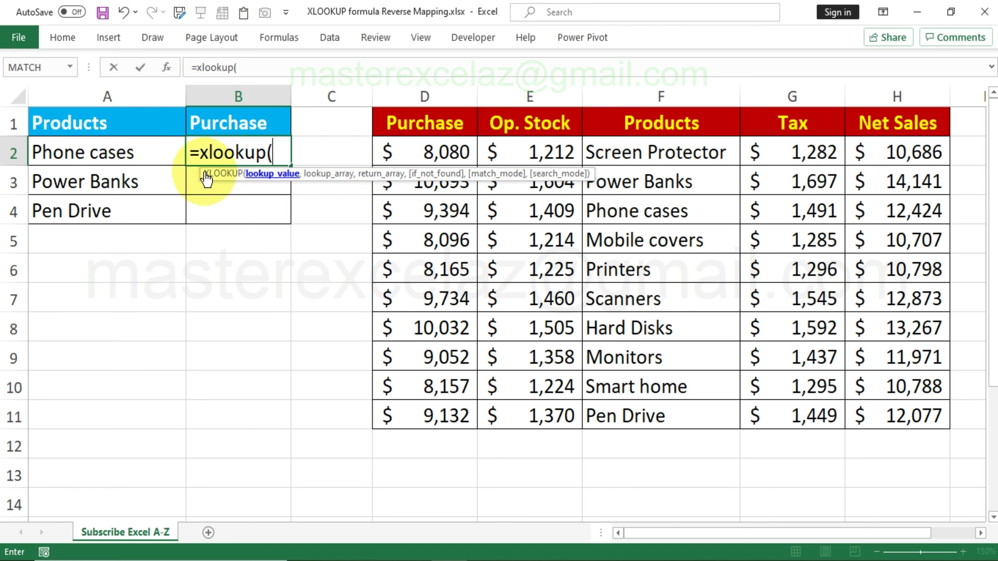
{"action": "left_click", "coordinate": [149, 156]}
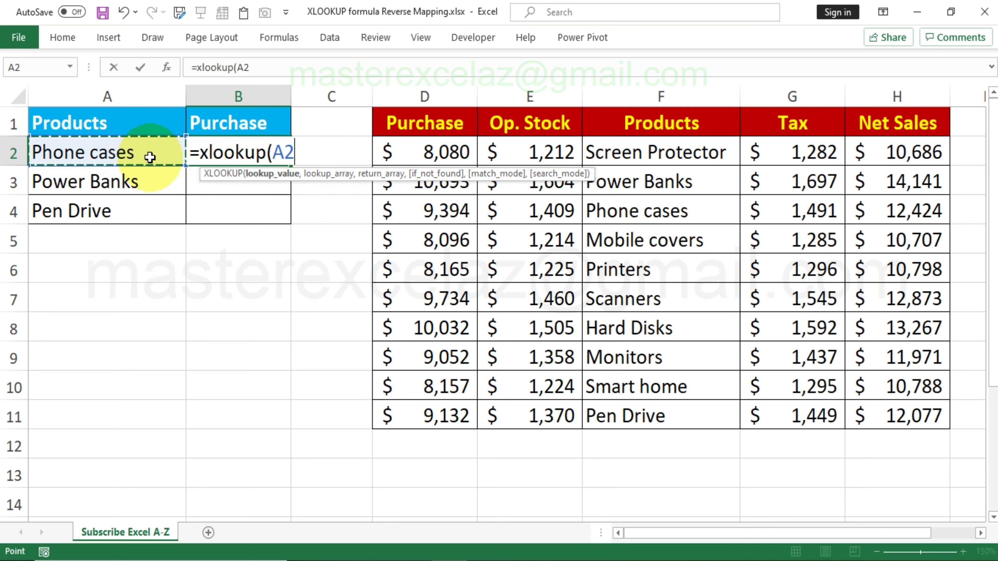
{"action": "type", "text": ","}
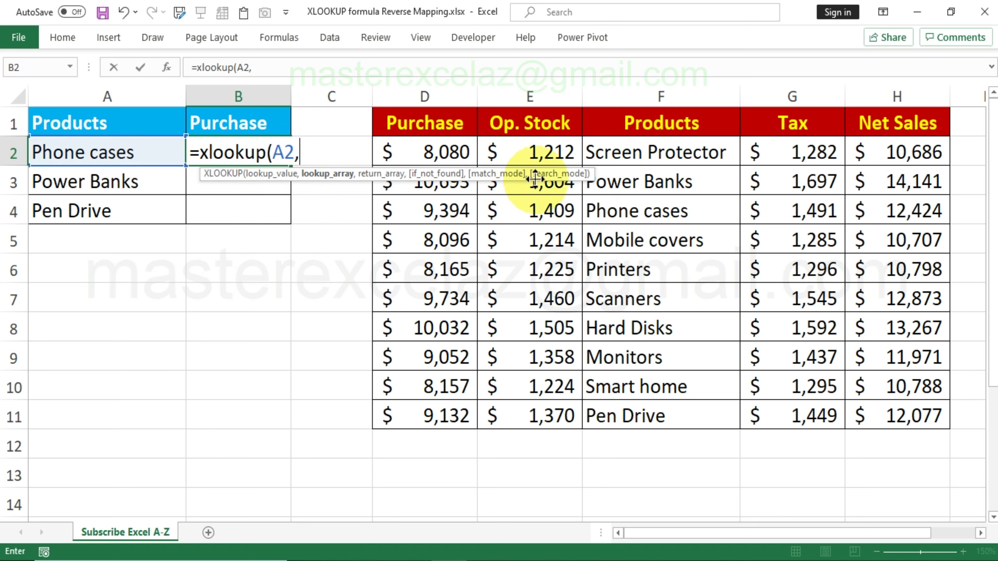
Add the lookup range F2:F11, locked as $F$2:$F$11, followed by a comma
{"action": "left_click", "coordinate": [655, 153]}
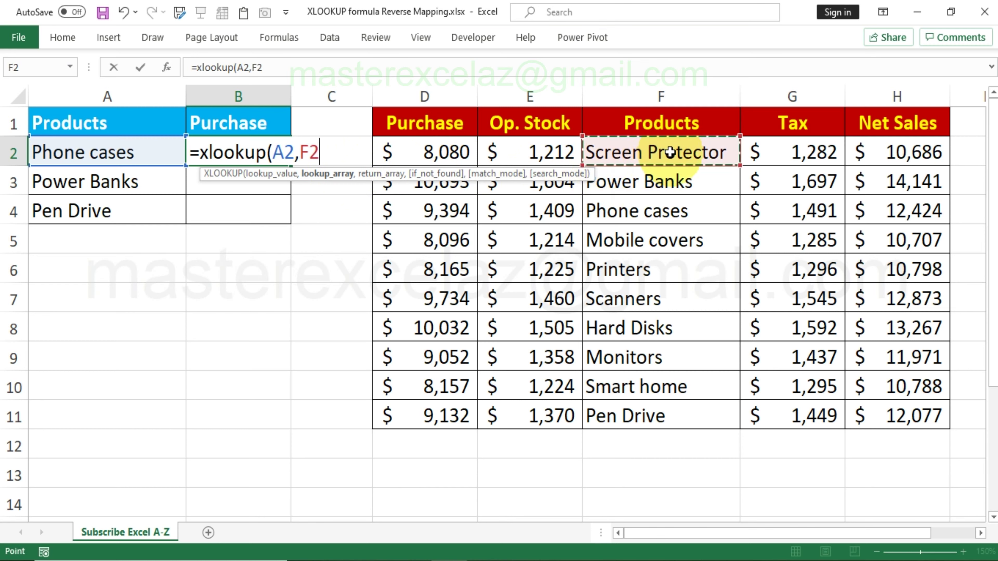
{"action": "left_click_drag", "start_coordinate": [670, 152], "coordinate": [675, 409]}
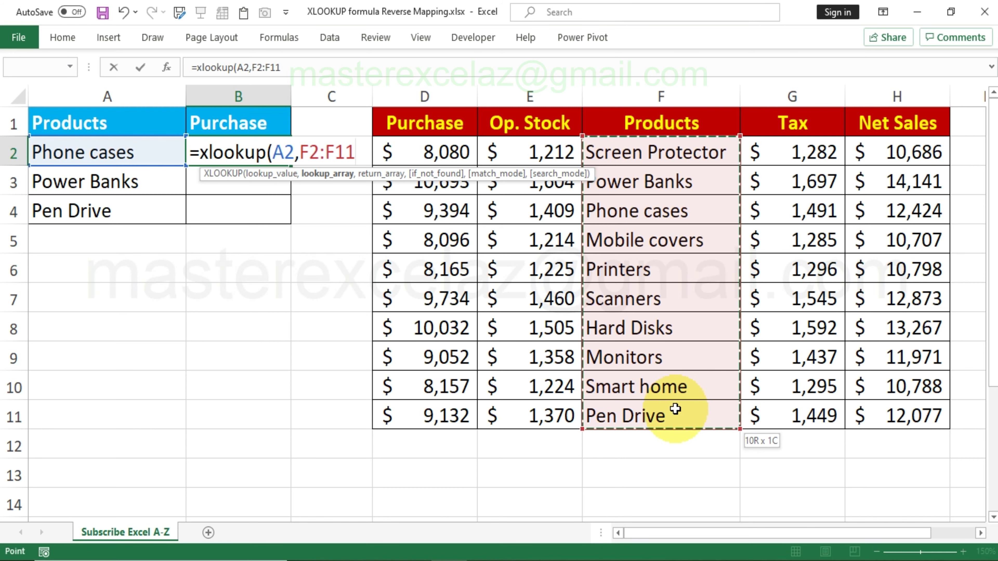
{"action": "left_click", "coordinate": [303, 151]}
{"action": "type", "text": "$"}
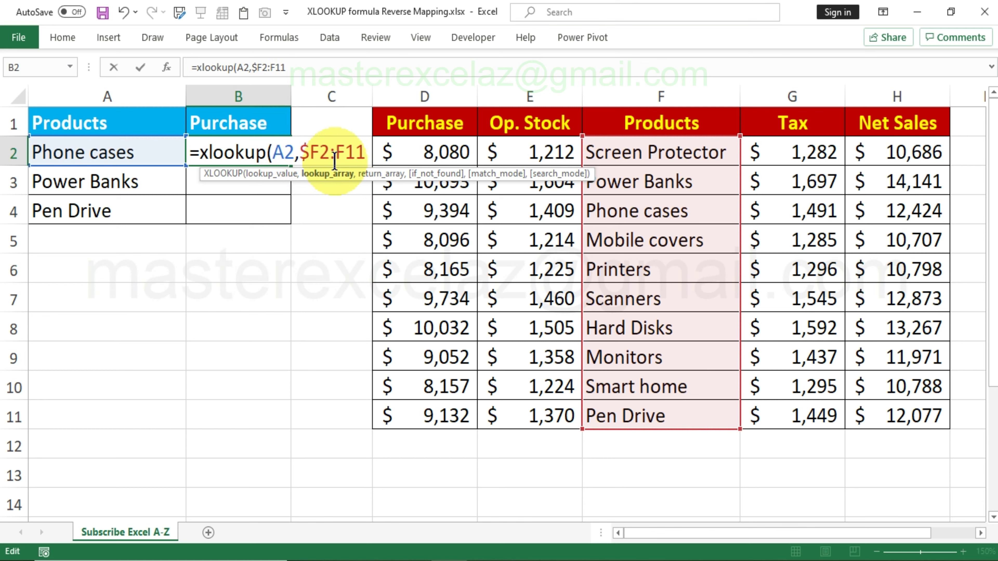
{"action": "left_click", "coordinate": [321, 152]}
{"action": "type", "text": "$"}
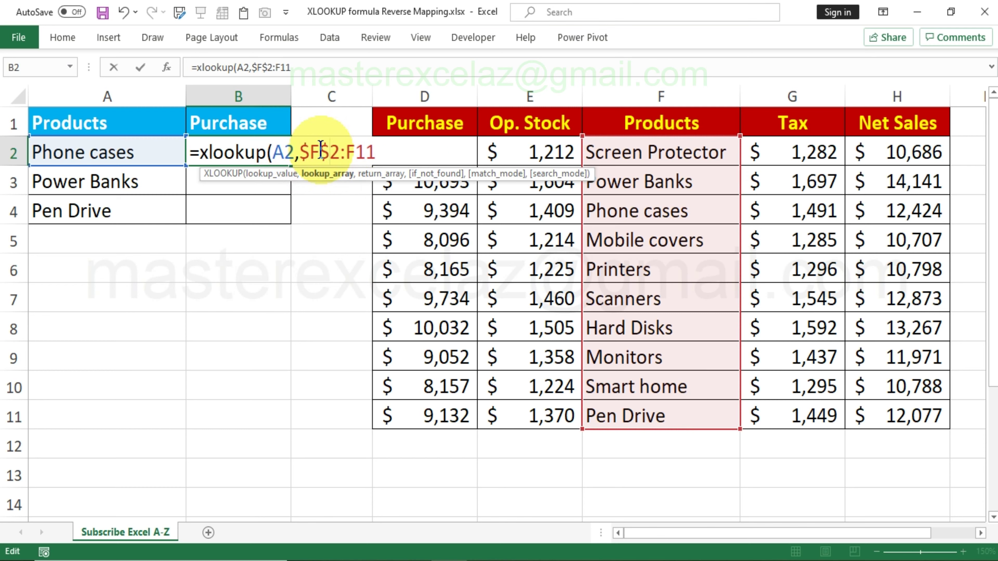
{"action": "left_click", "coordinate": [348, 153]}
{"action": "type", "text": "$"}
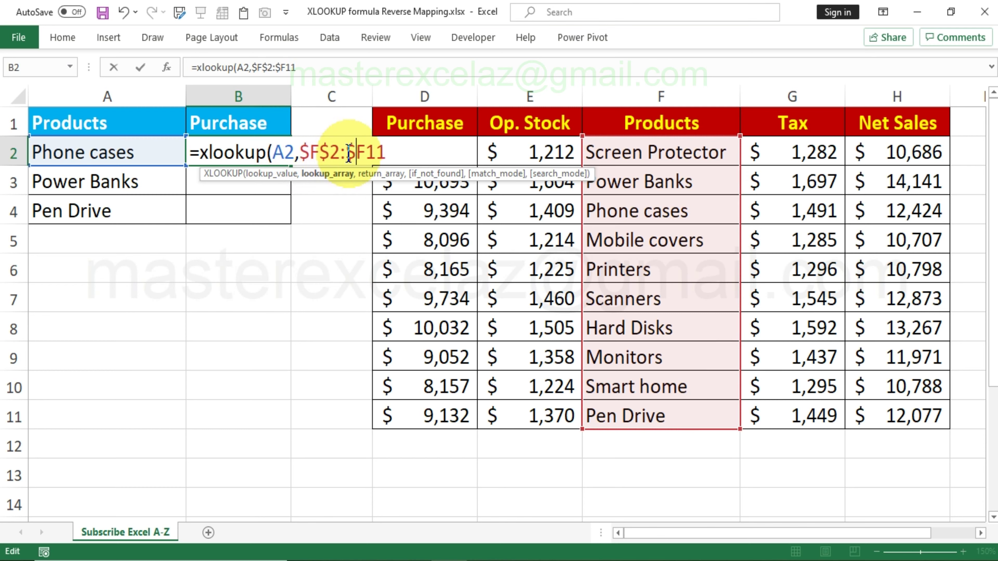
{"action": "left_click", "coordinate": [367, 152]}
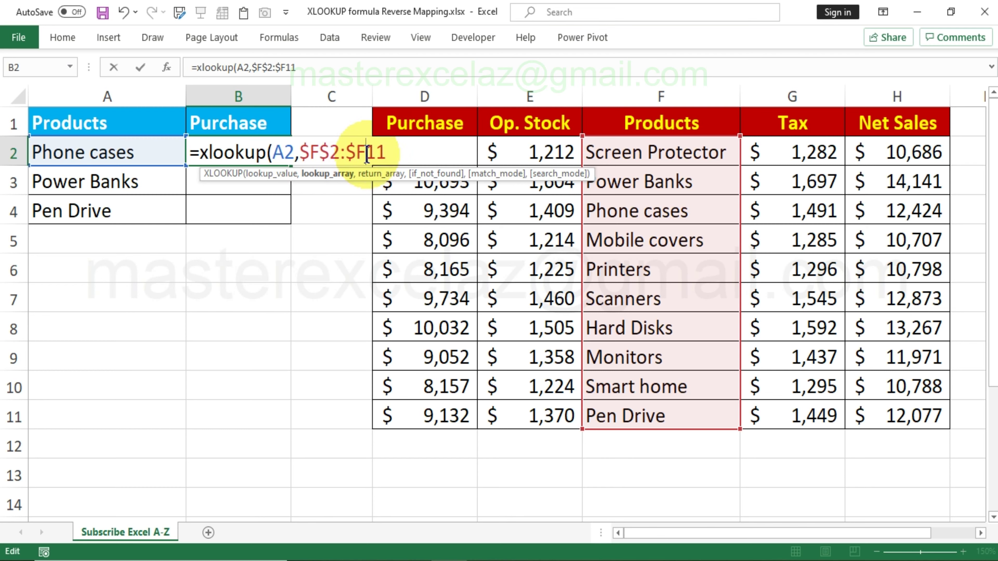
{"action": "type", "text": "$"}
{"action": "left_click", "coordinate": [396, 151]}
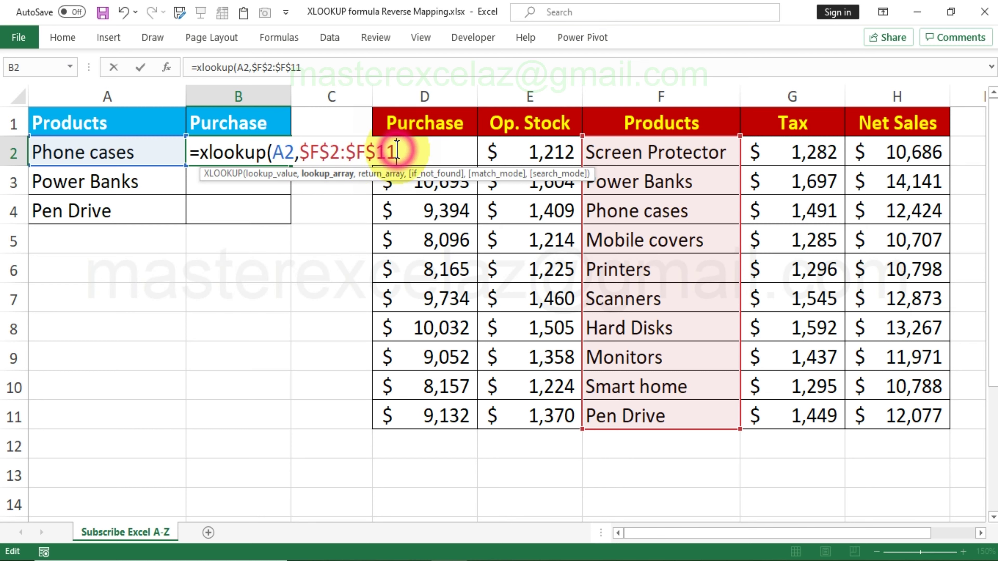
{"action": "type", "text": ","}
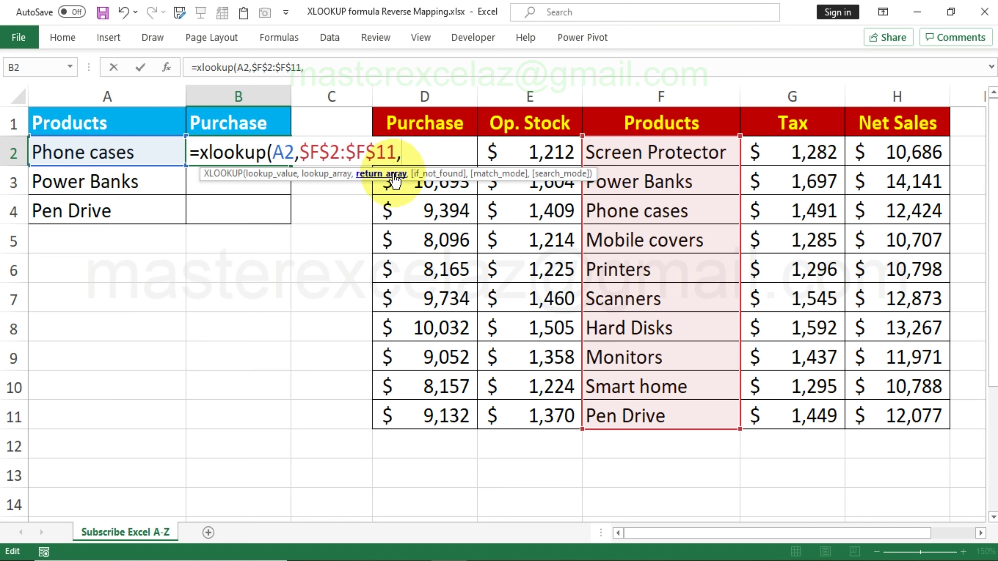
Add the absolute return range $D$2:$D$11 and close the XLOOKUP with a parenthesis
{"action": "left_click", "coordinate": [448, 125]}
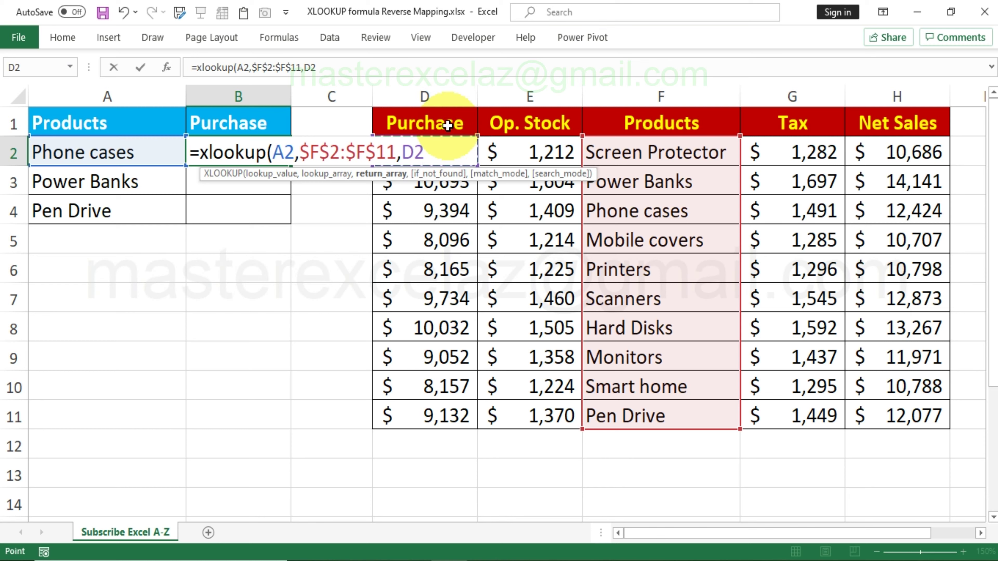
{"action": "key", "text": "shift+Down"}
{"action": "key", "text": "shift+Down"}
{"action": "key", "text": "shift+Down"}
{"action": "key", "text": "shift+Down"}
{"action": "key", "text": "shift+Down"}
{"action": "key", "text": "shift+Down"}
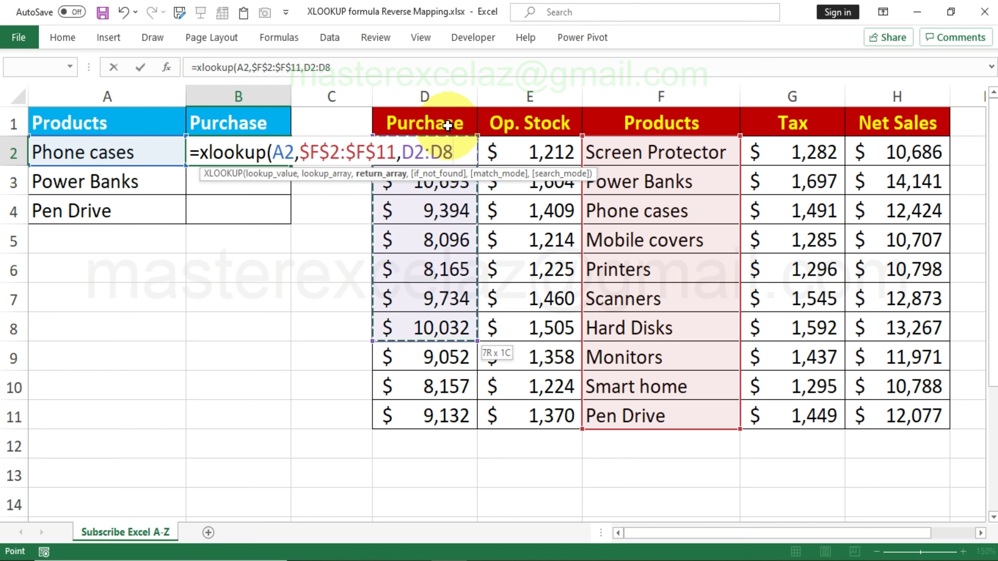
{"action": "key", "text": "shift+Down"}
{"action": "key", "text": "shift+Down"}
{"action": "key", "text": "shift+Down"}
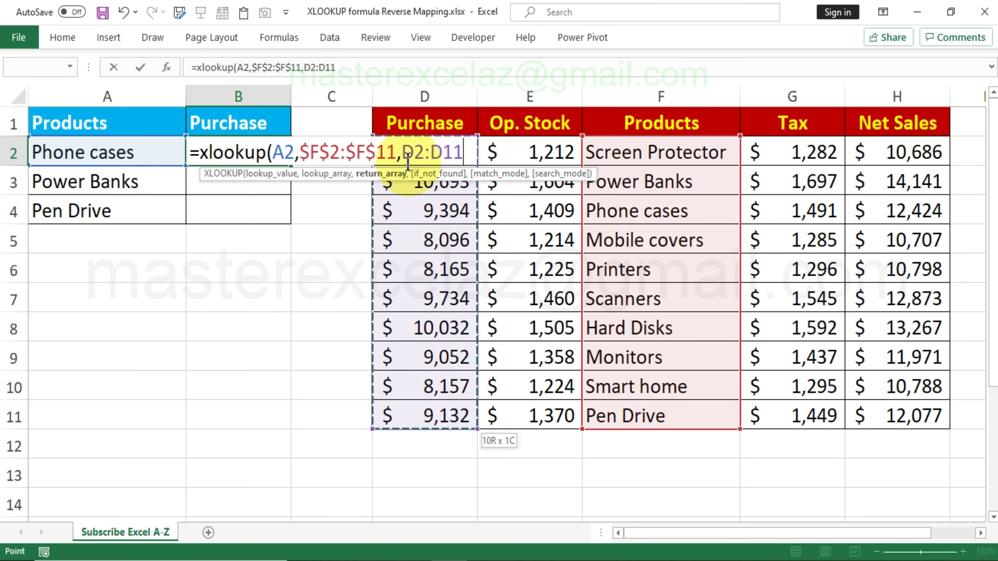
{"action": "left_click_drag", "start_coordinate": [404, 157], "coordinate": [459, 153]}
{"action": "key", "text": "F4"}
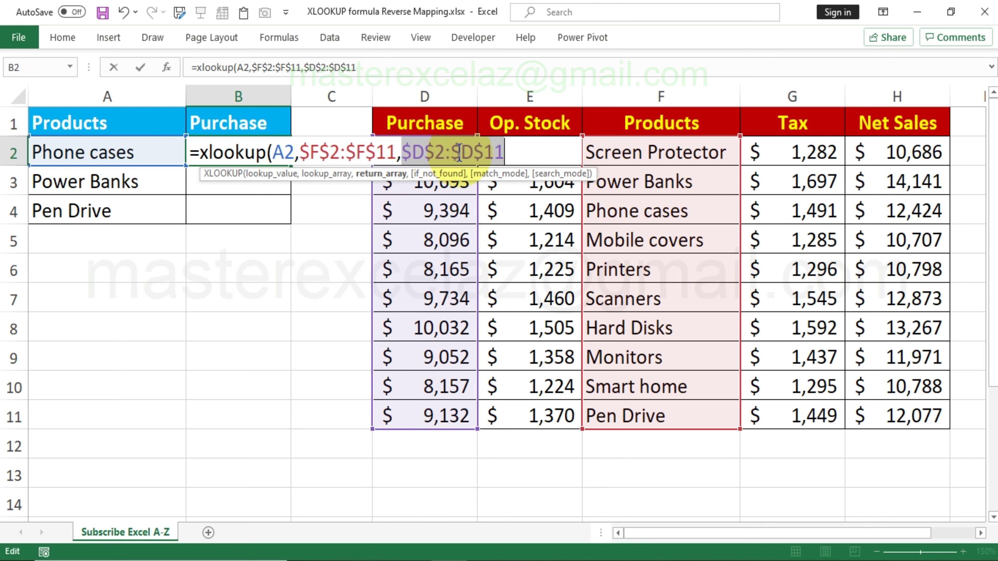
{"action": "left_click", "coordinate": [508, 151]}
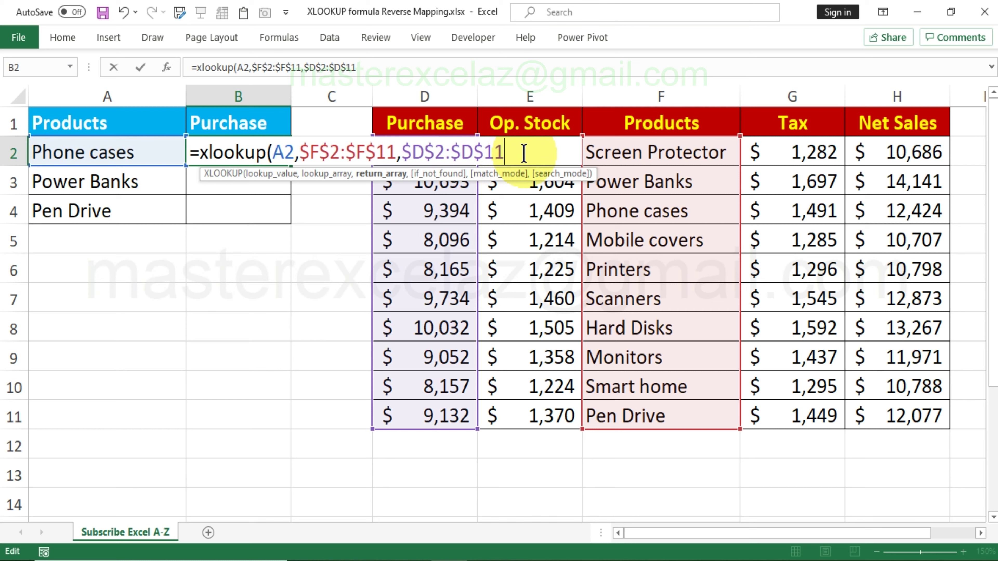
{"action": "type", "text": ")"}
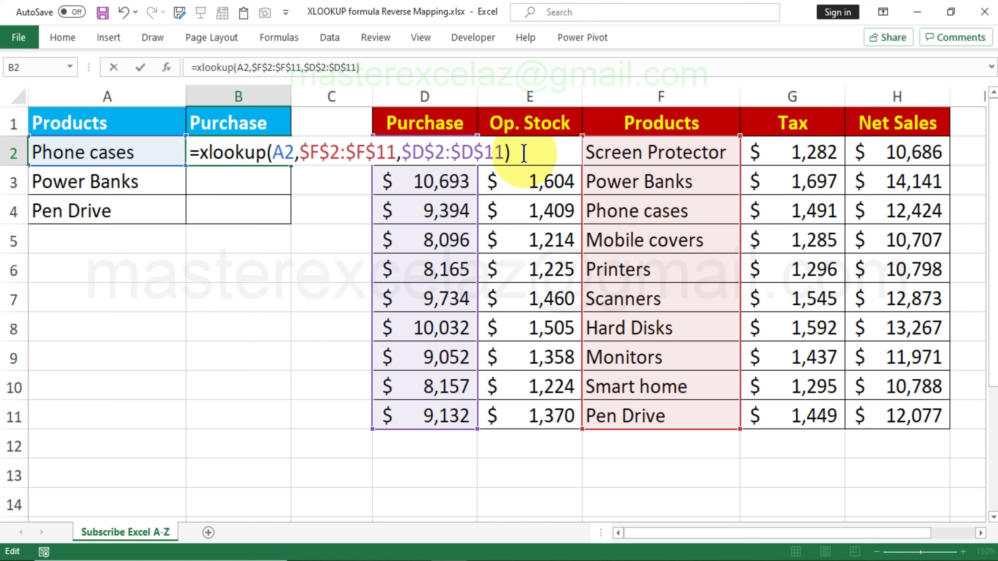
Enter the B2 formula and fill it down to B4, giving $10,693 and $9,132
{"action": "key", "text": "Return"}
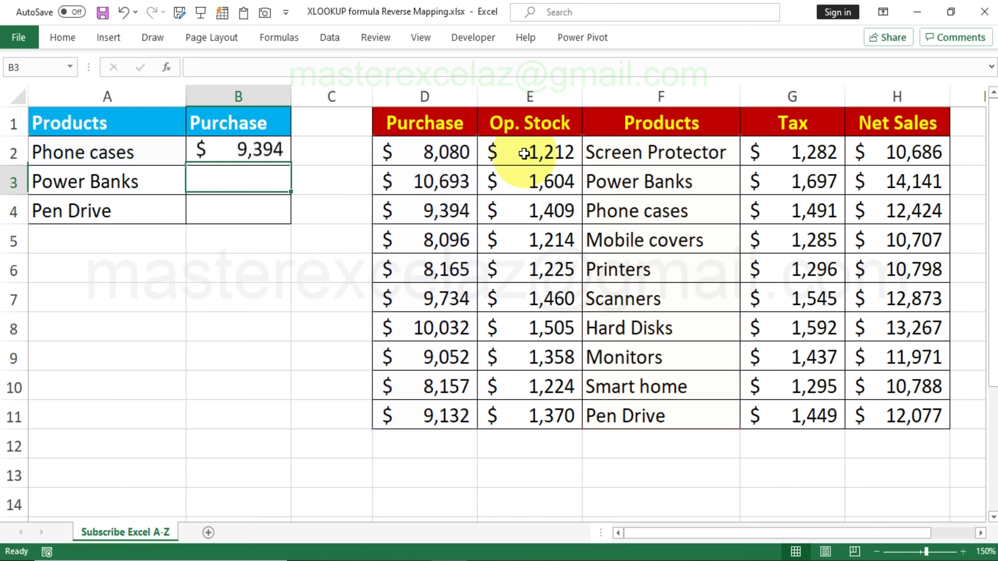
{"action": "left_click", "coordinate": [287, 152]}
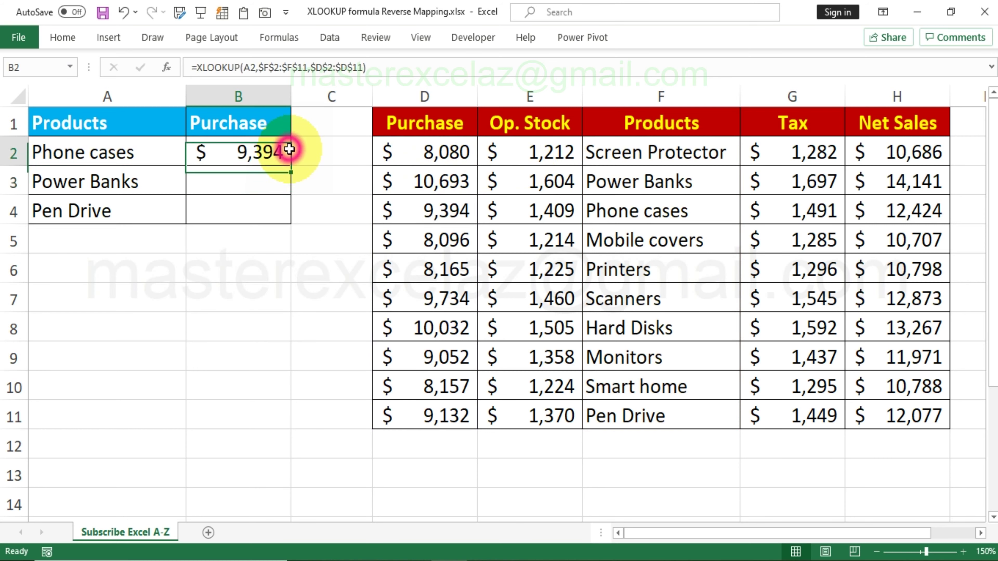
{"action": "left_click_drag", "start_coordinate": [291, 167], "coordinate": [293, 221]}
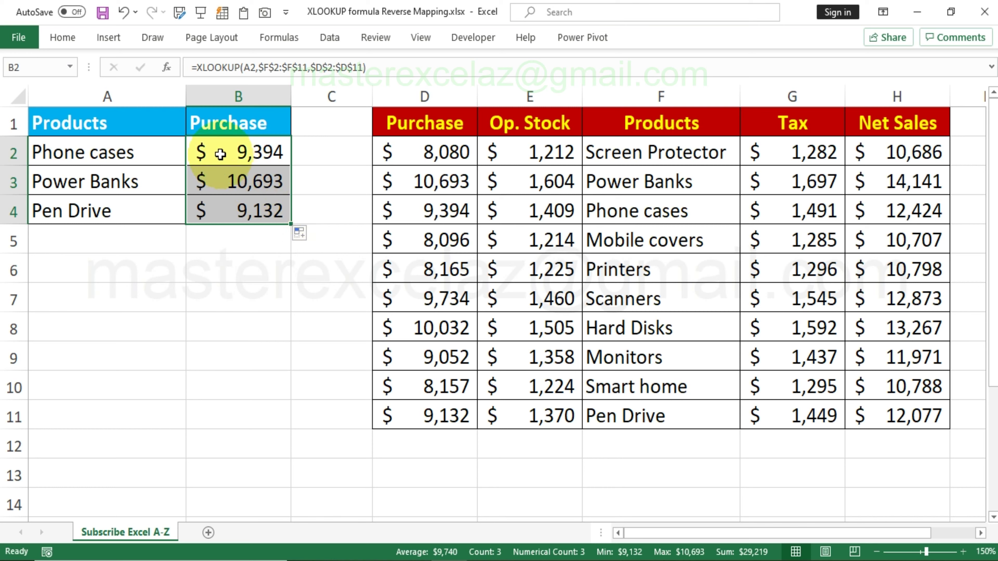
{"action": "left_click", "coordinate": [216, 151]}
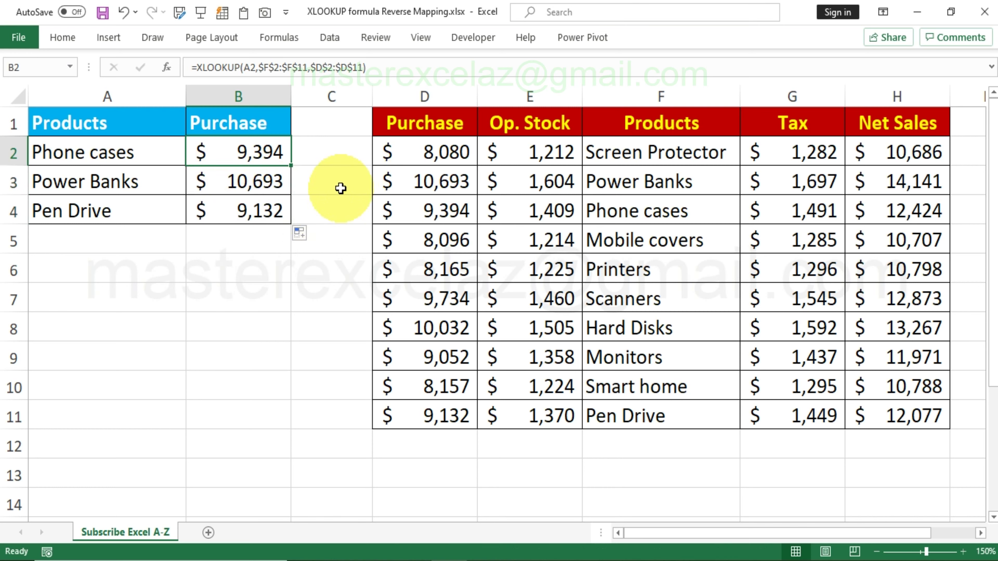
{"action": "left_click", "coordinate": [146, 433]}
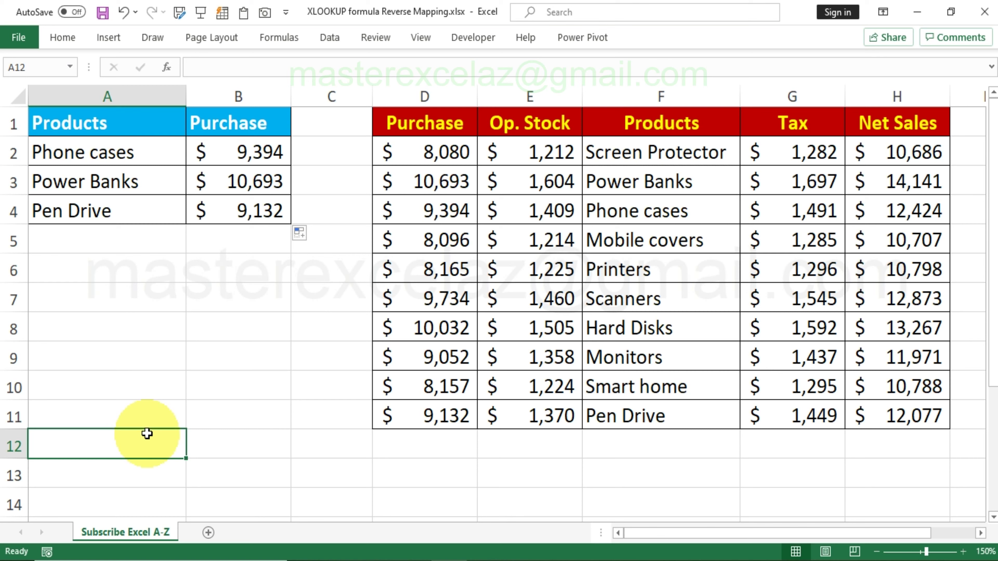
{"action": "left_click", "coordinate": [138, 477]}
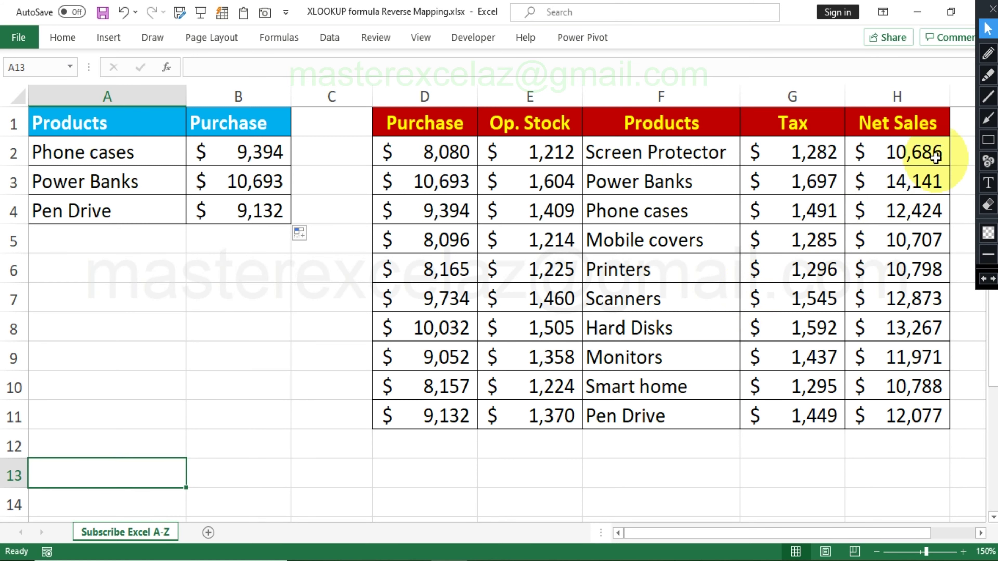
{"action": "left_click", "coordinate": [988, 76]}
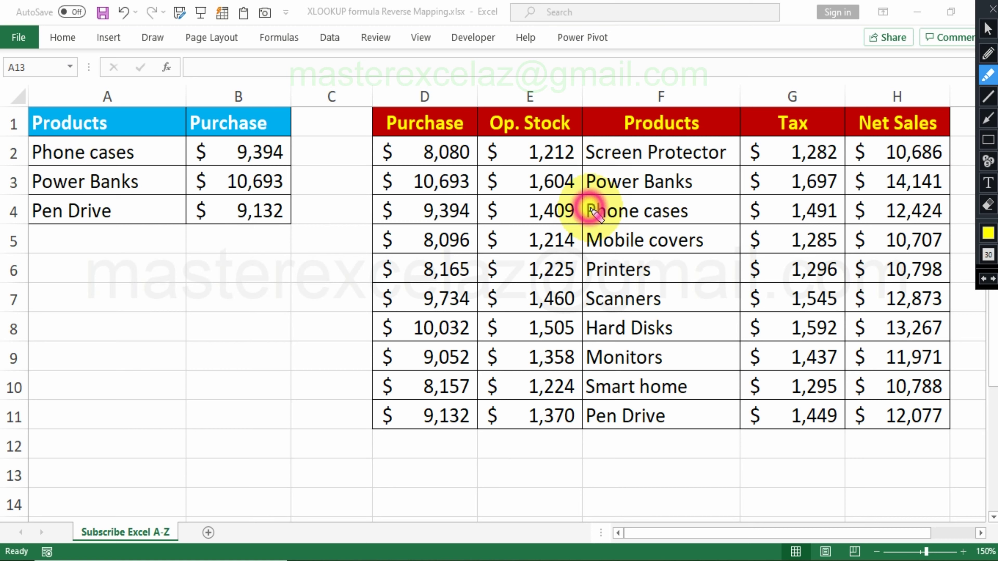
{"action": "left_click_drag", "start_coordinate": [582, 211], "coordinate": [689, 213]}
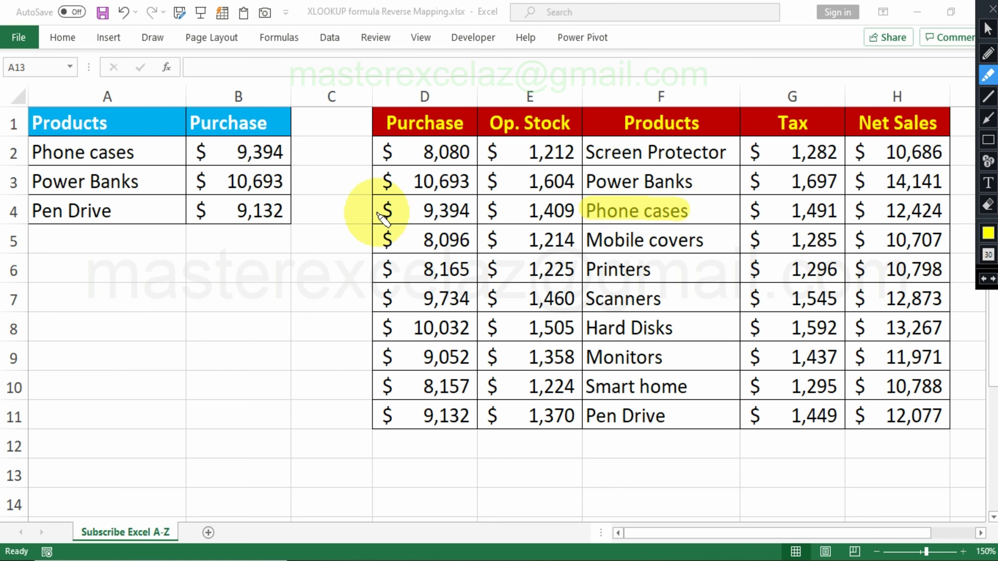
{"action": "left_click_drag", "start_coordinate": [387, 213], "coordinate": [463, 212]}
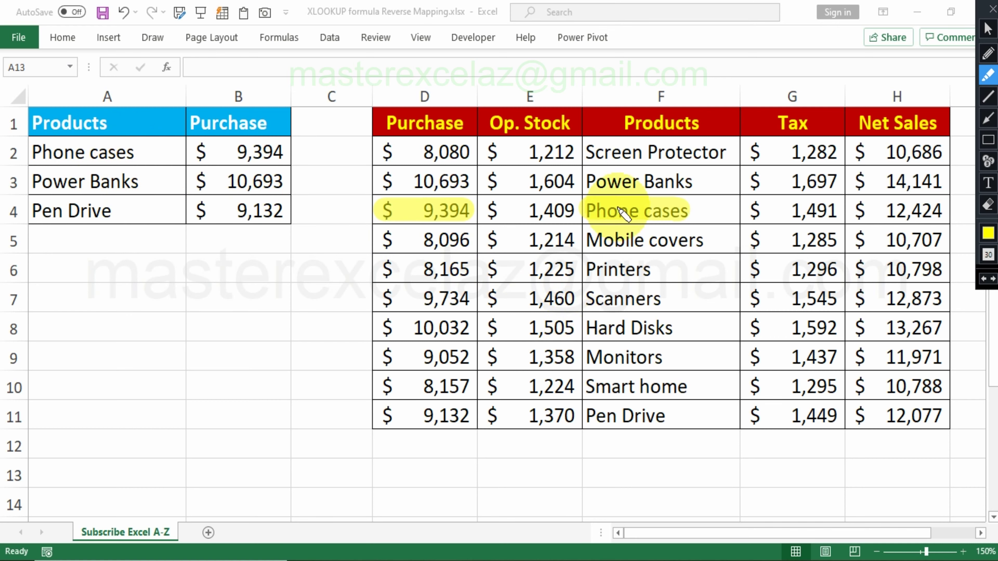
{"action": "left_click_drag", "start_coordinate": [589, 181], "coordinate": [694, 182]}
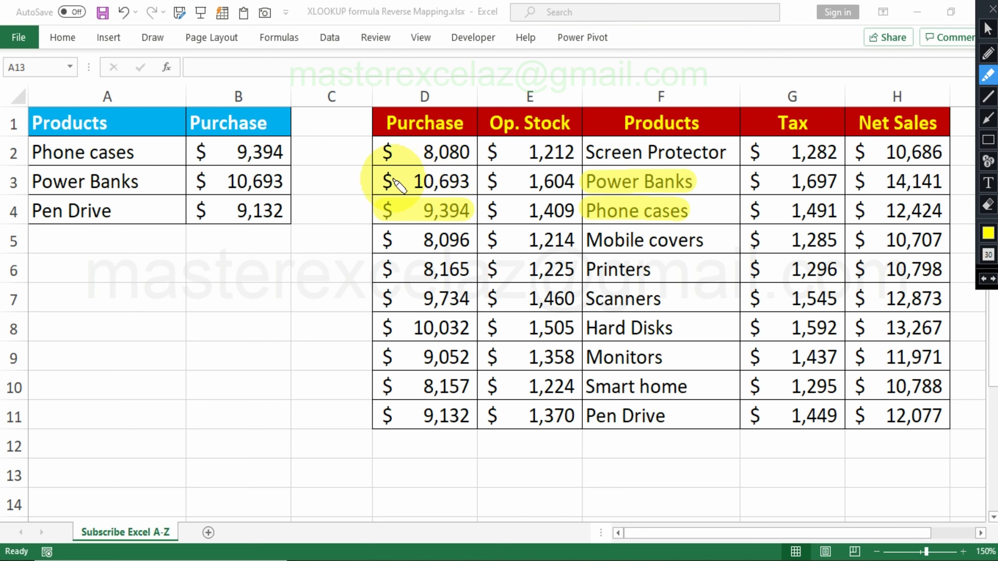
{"action": "left_click_drag", "start_coordinate": [389, 183], "coordinate": [464, 185]}
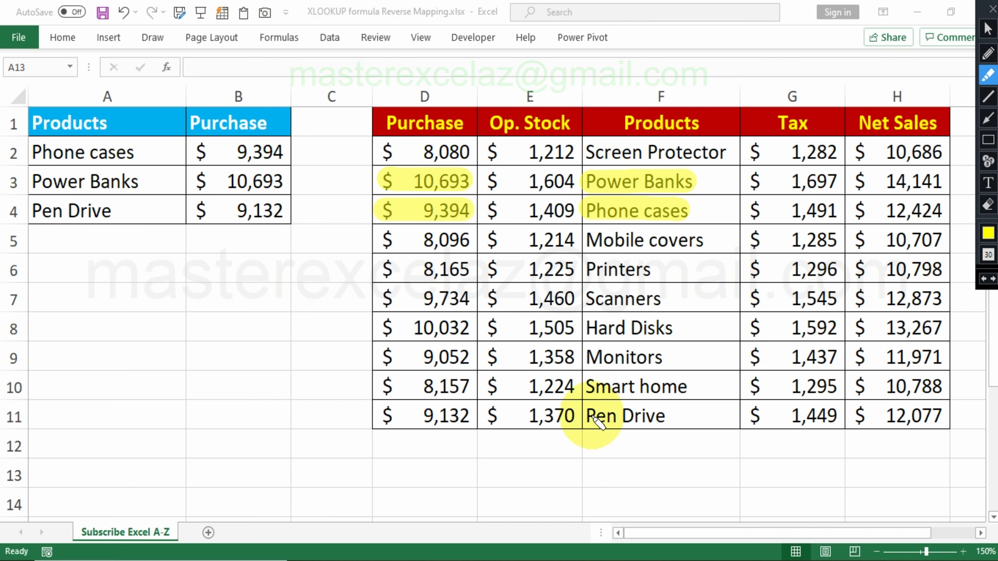
{"action": "left_click_drag", "start_coordinate": [588, 417], "coordinate": [660, 417]}
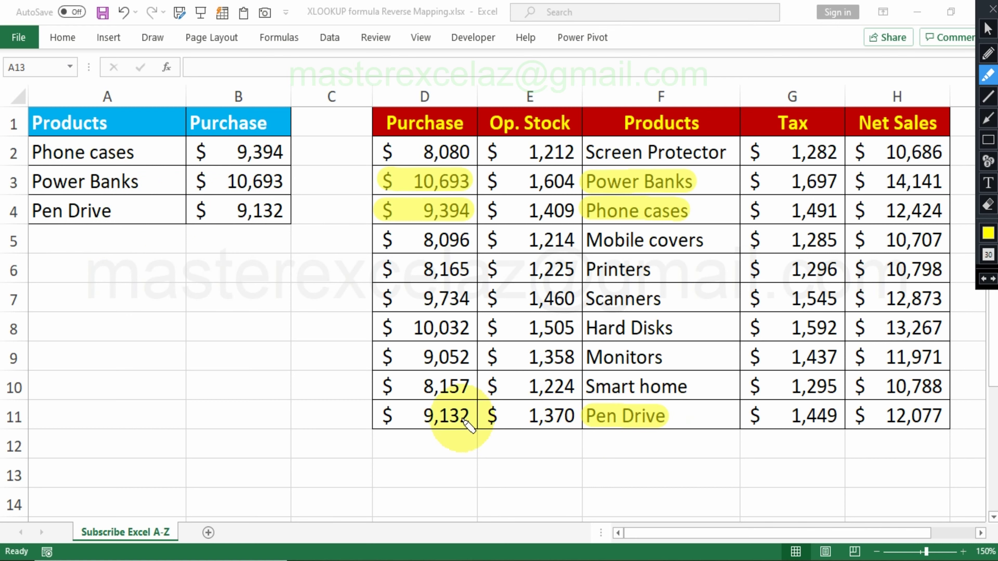
{"action": "left_click_drag", "start_coordinate": [393, 417], "coordinate": [464, 421]}
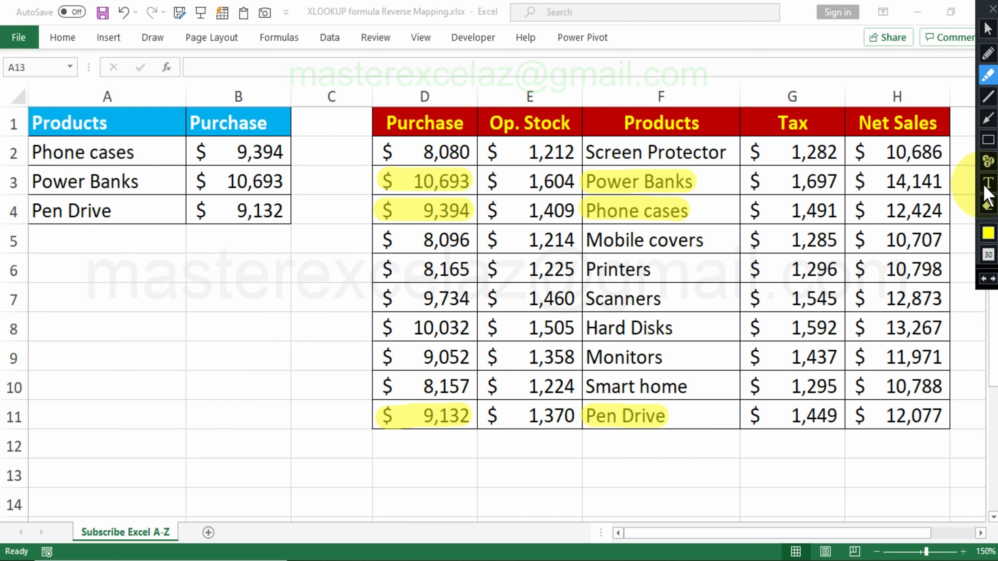
{"action": "left_click", "coordinate": [988, 204]}
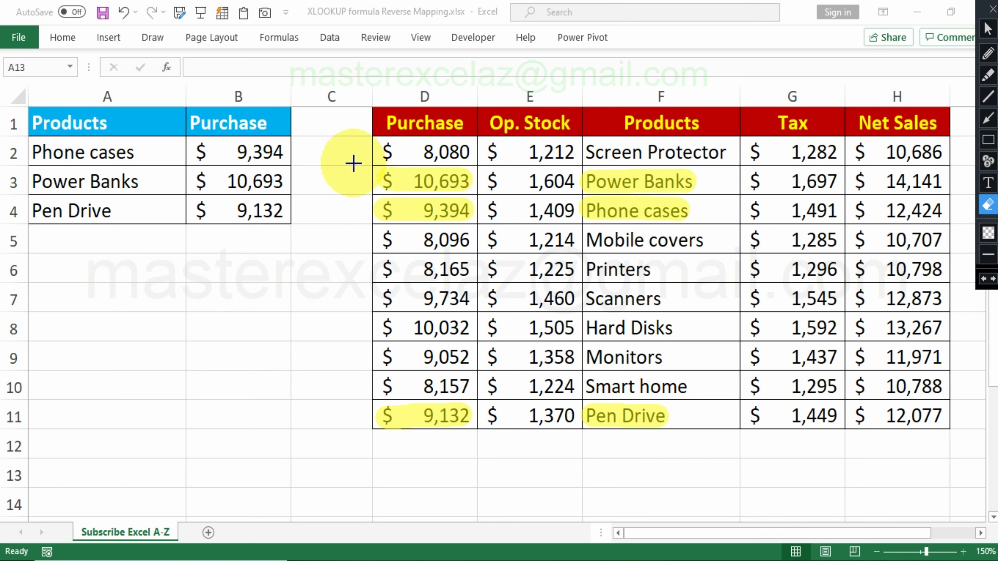
{"action": "left_click_drag", "start_coordinate": [352, 161], "coordinate": [740, 437]}
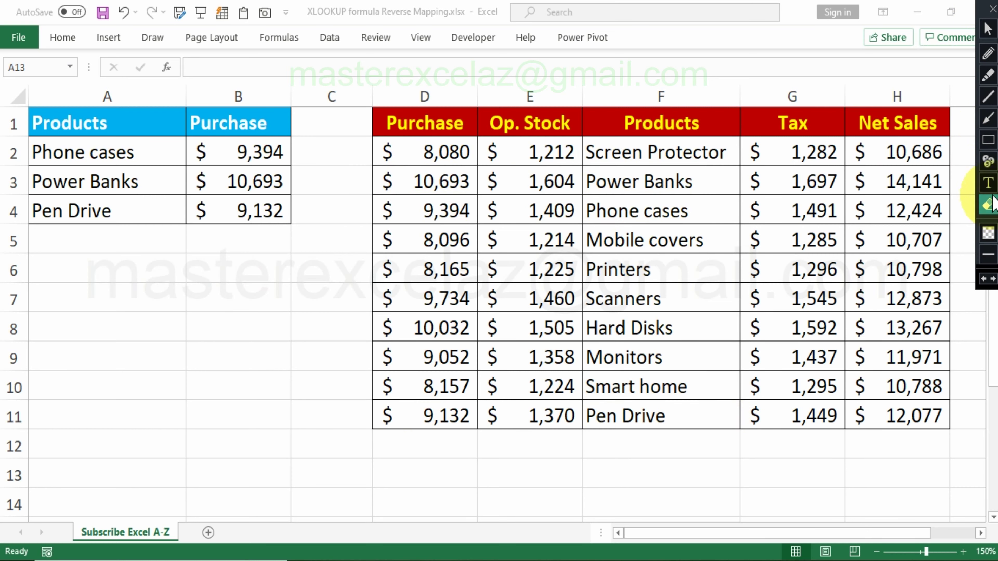
{"action": "left_click", "coordinate": [988, 28]}
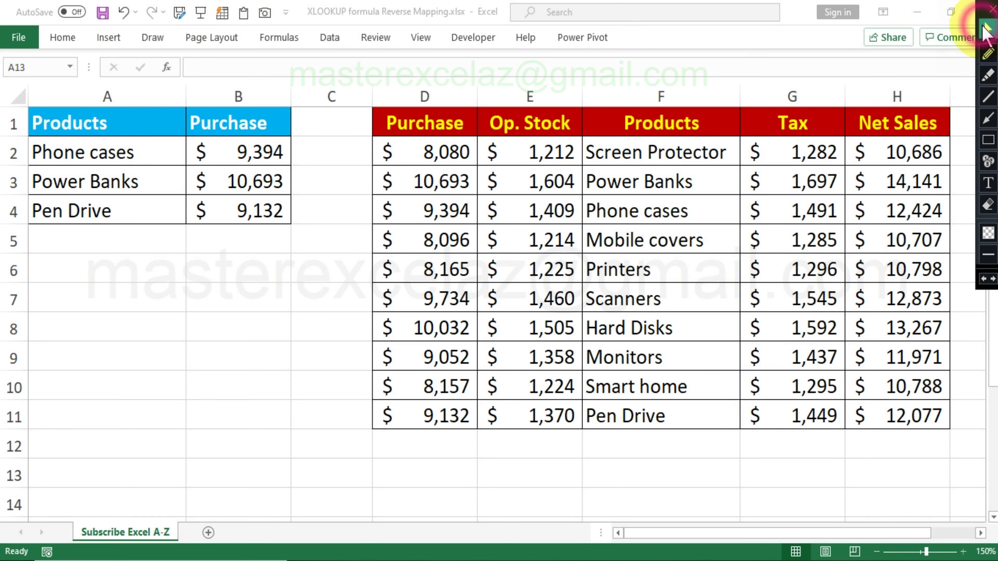
{"action": "left_click", "coordinate": [93, 152]}
Replace the products in A2:A4 with Hard Disks, Printers and Scanners
{"action": "left_click", "coordinate": [99, 151]}
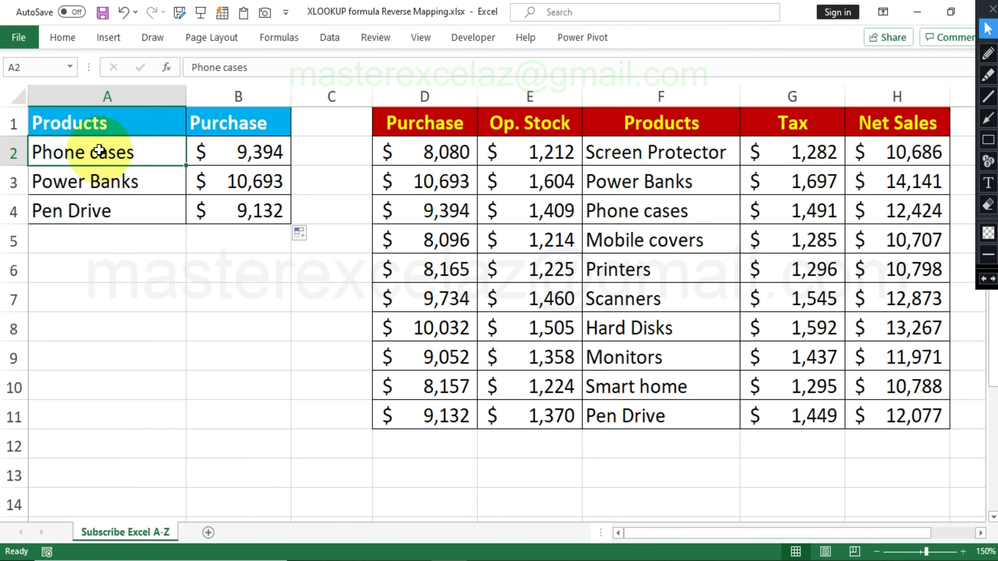
{"action": "type", "text": "Hard Disk"}
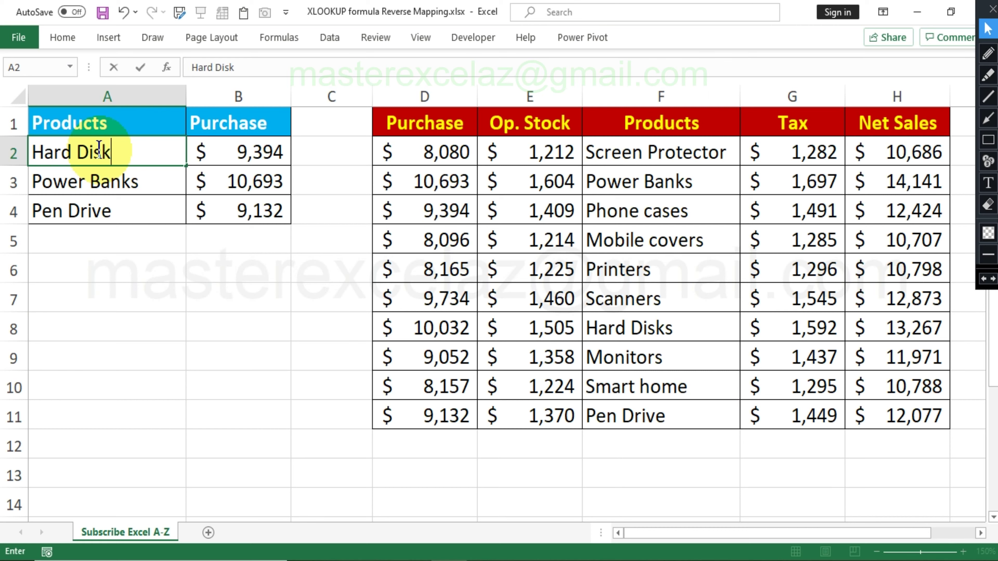
{"action": "type", "text": "s"}
{"action": "key", "text": "Return"}
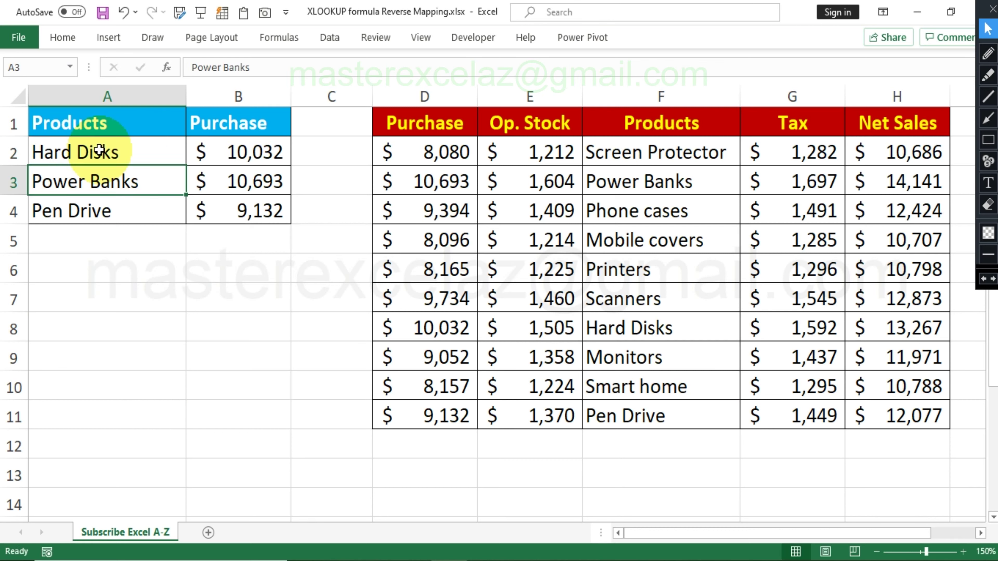
{"action": "type", "text": "Printers"}
{"action": "key", "text": "Return"}
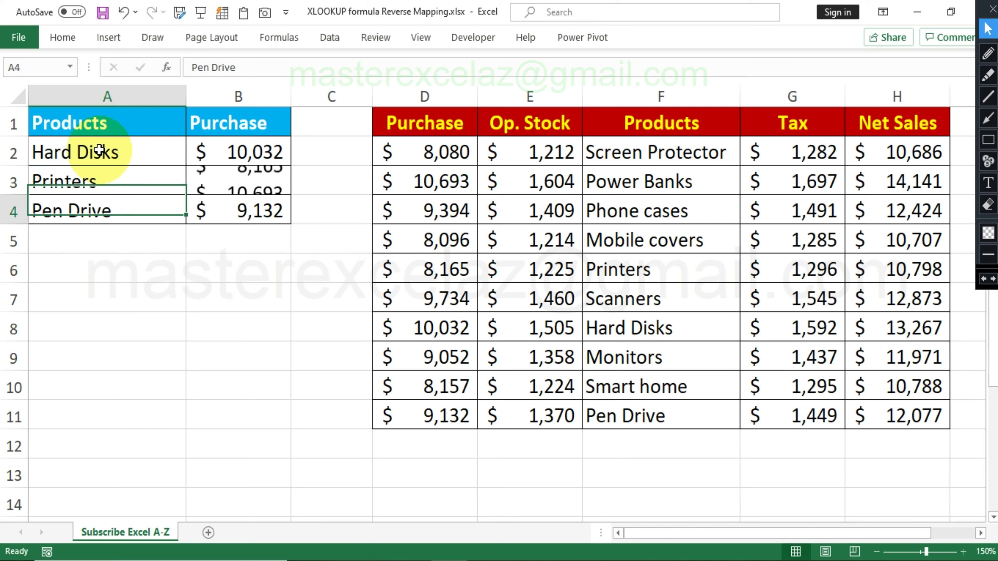
{"action": "type", "text": "Scanners"}
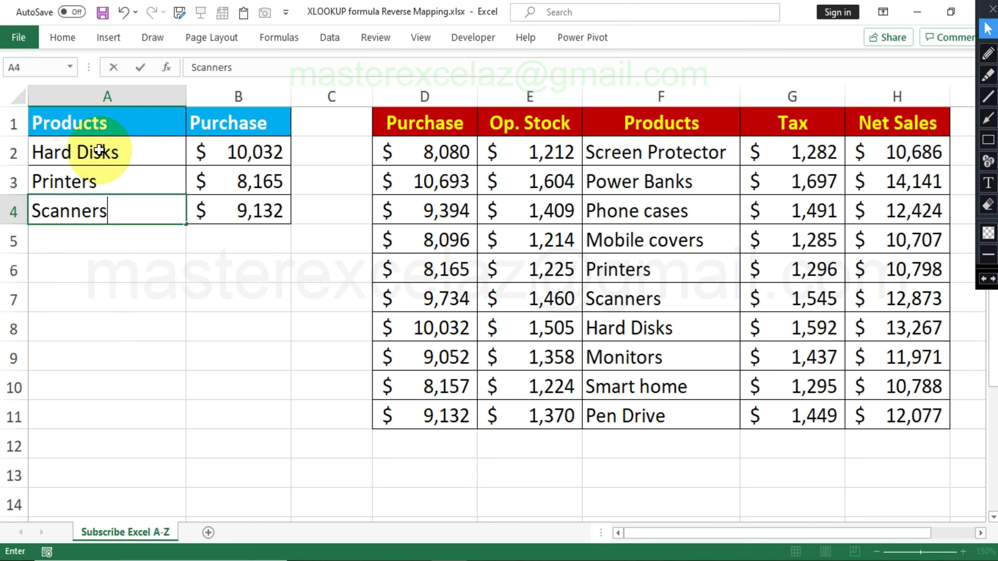
{"action": "key", "text": "Tab"}
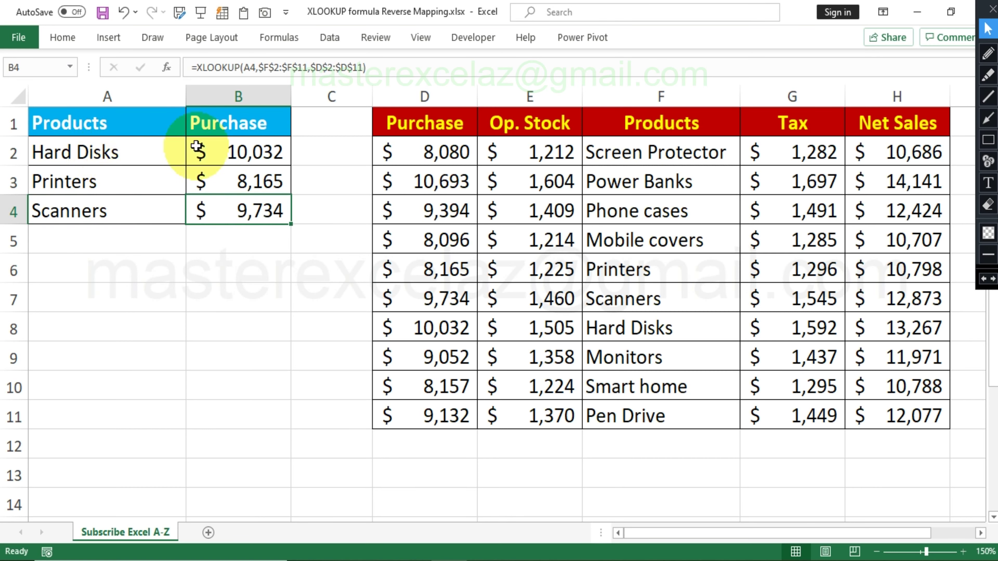
Highlight Hard Disks and its 10,032 purchase amount in yellow in the lookup table
{"action": "left_click", "coordinate": [988, 75]}
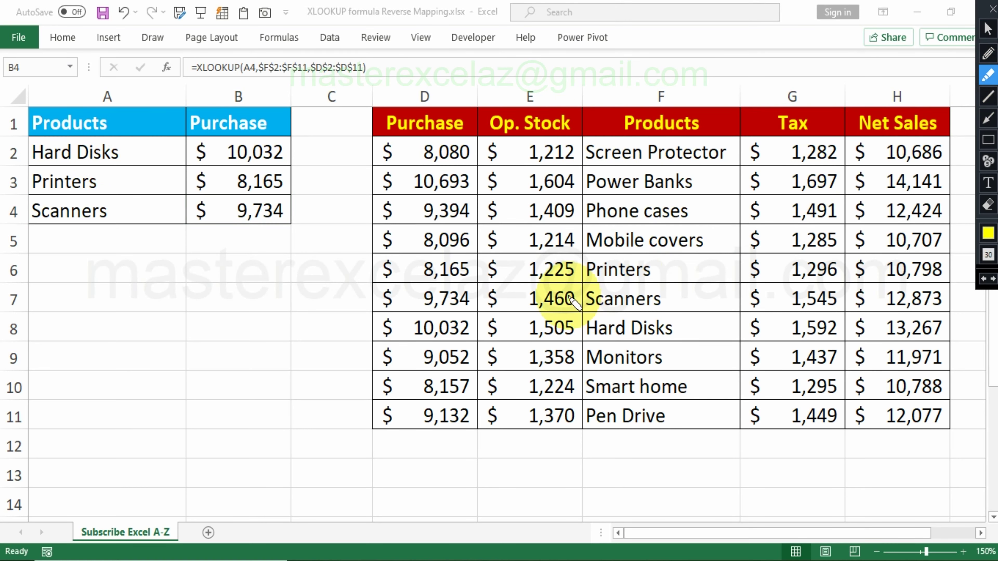
{"action": "left_click", "coordinate": [96, 161]}
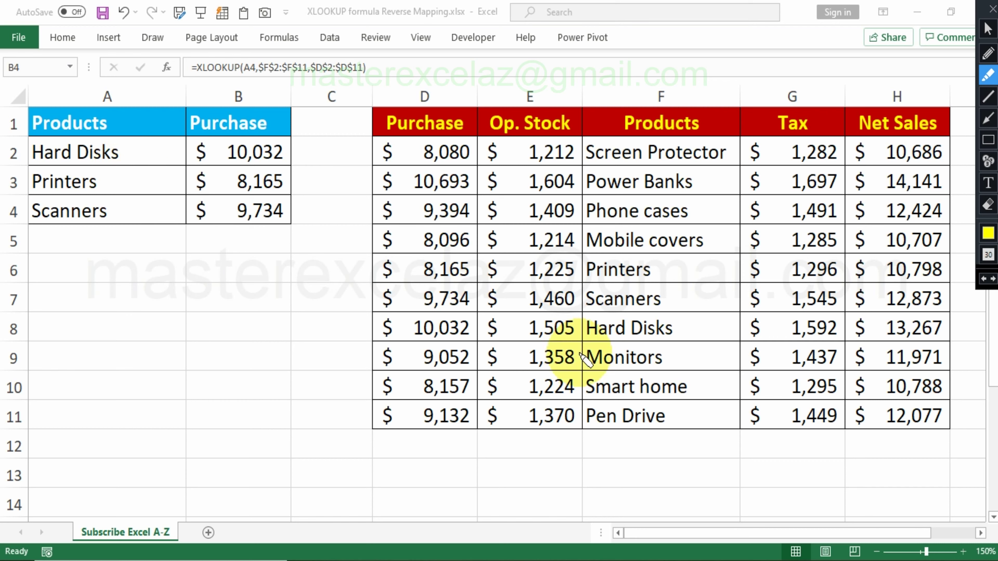
{"action": "left_click_drag", "start_coordinate": [583, 328], "coordinate": [665, 329]}
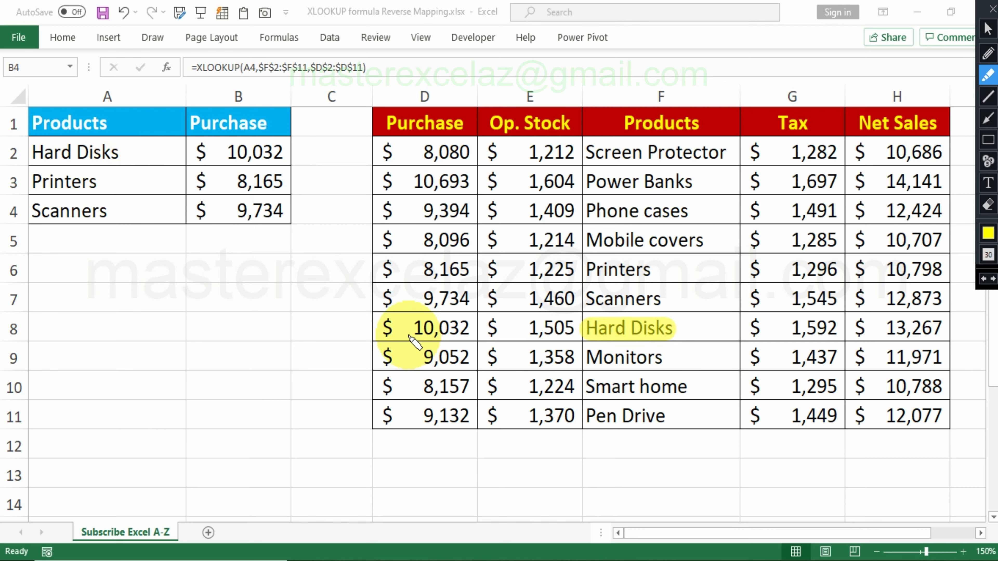
{"action": "left_click_drag", "start_coordinate": [383, 328], "coordinate": [466, 330]}
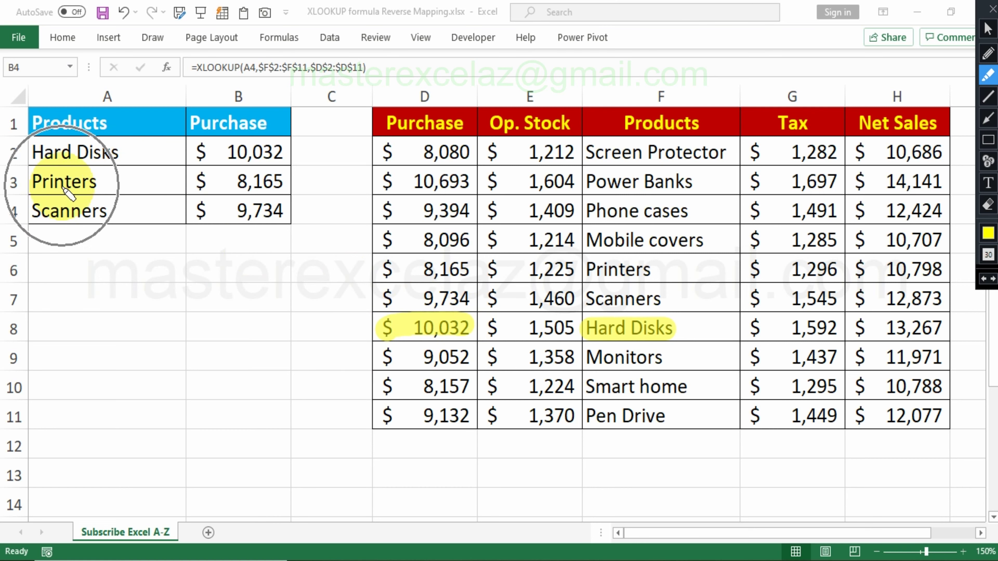
Highlight Printers' 8,165 amount, plus Scanners and its 9,734 amount, in yellow
{"action": "left_click", "coordinate": [249, 189]}
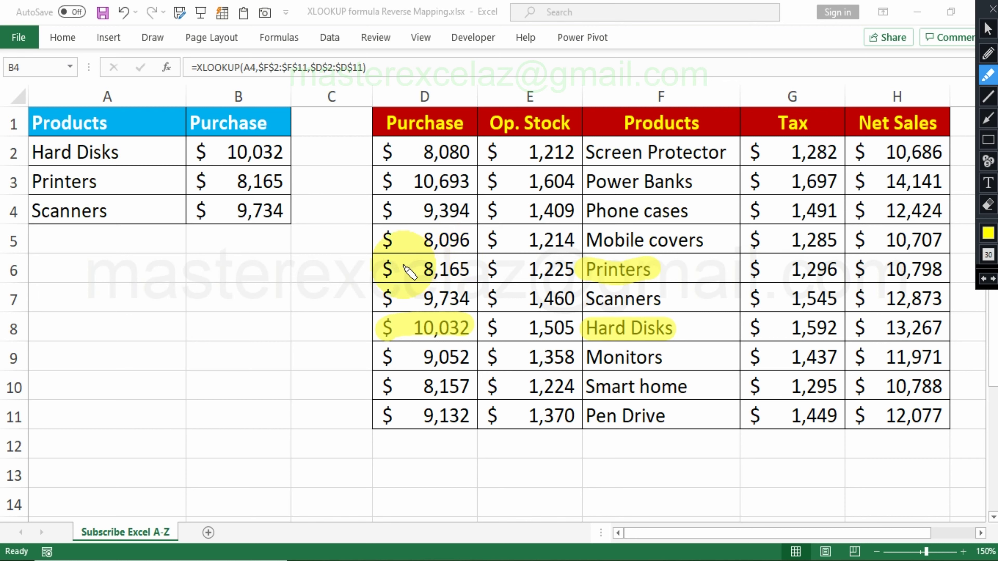
{"action": "left_click", "coordinate": [408, 271]}
{"action": "left_click_drag", "start_coordinate": [408, 271], "coordinate": [466, 273]}
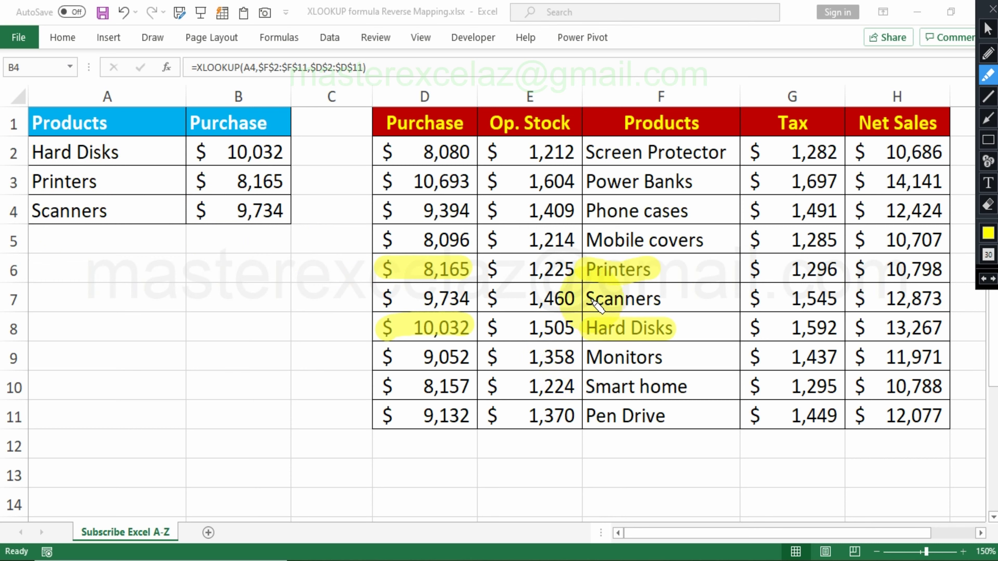
{"action": "left_click", "coordinate": [613, 299]}
{"action": "left_click_drag", "start_coordinate": [615, 303], "coordinate": [660, 305]}
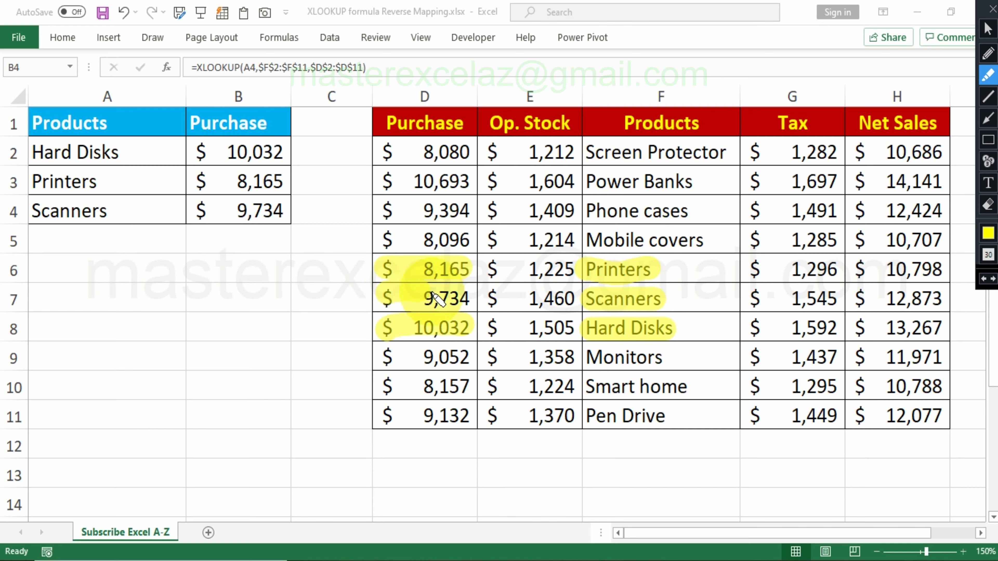
{"action": "left_click_drag", "start_coordinate": [389, 300], "coordinate": [465, 302]}
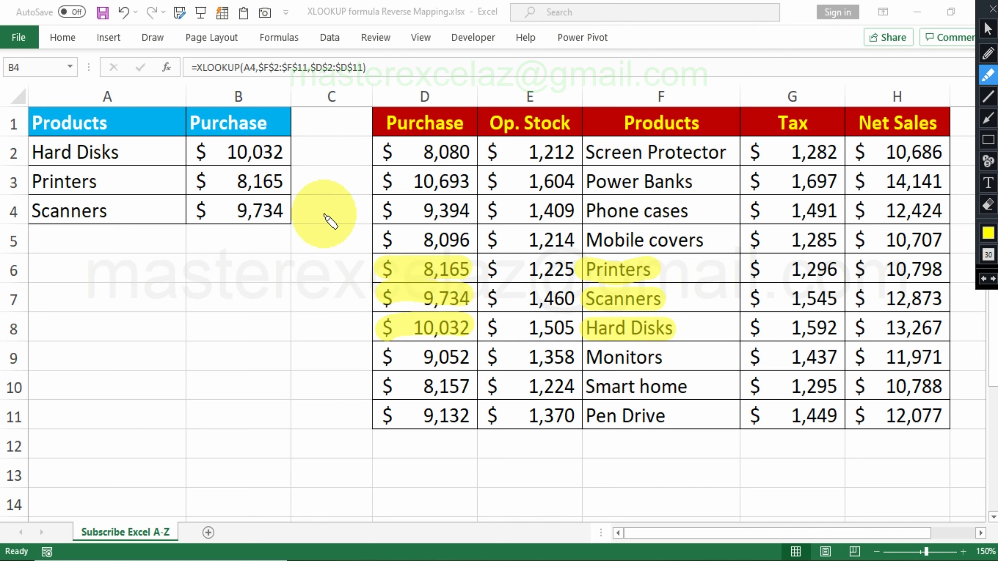
{"action": "left_click", "coordinate": [267, 220]}
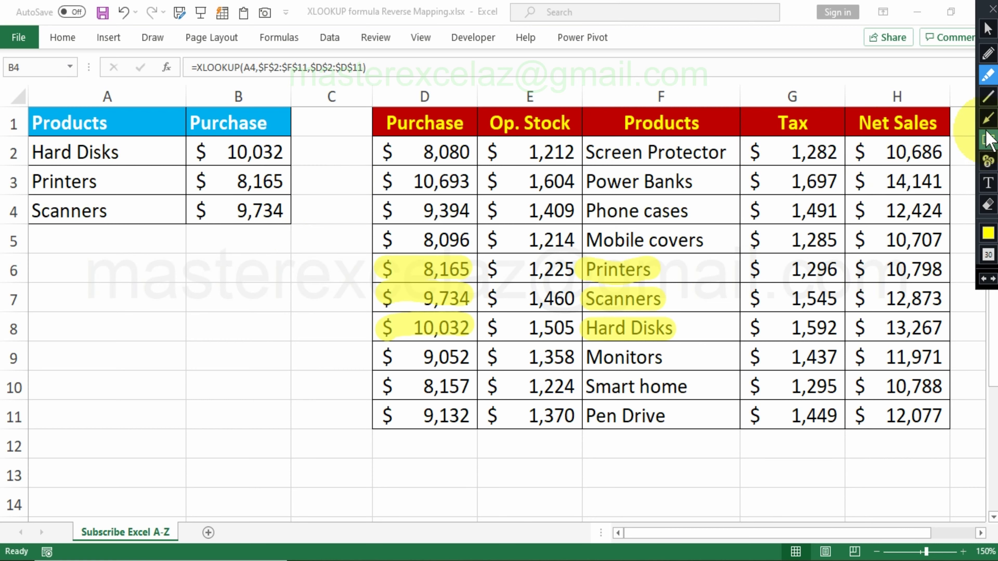
Draw pink arrows from table Printers, Scanners and Hard Disks to A3, A4 and A2
{"action": "left_click", "coordinate": [988, 118]}
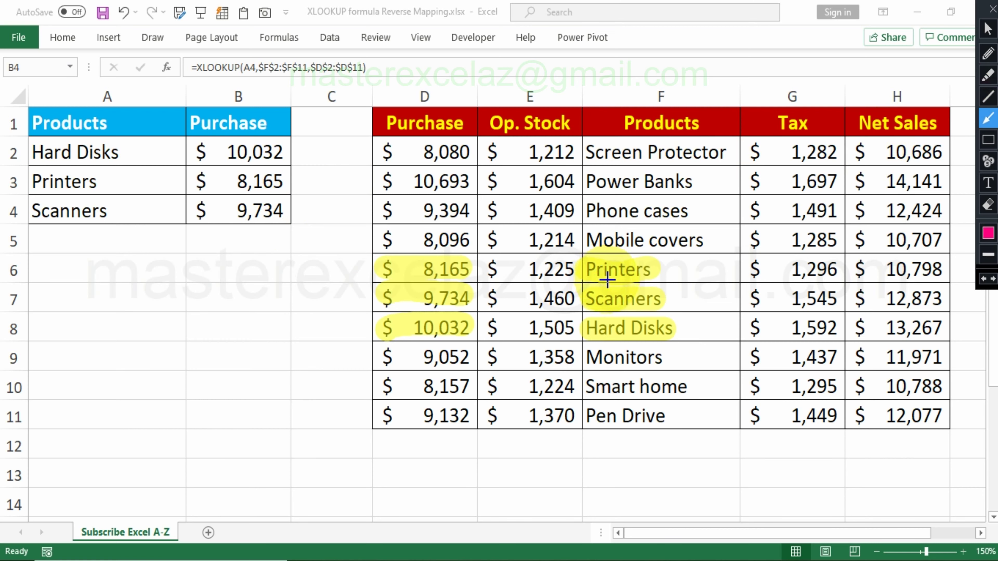
{"action": "left_click_drag", "start_coordinate": [629, 272], "coordinate": [134, 186]}
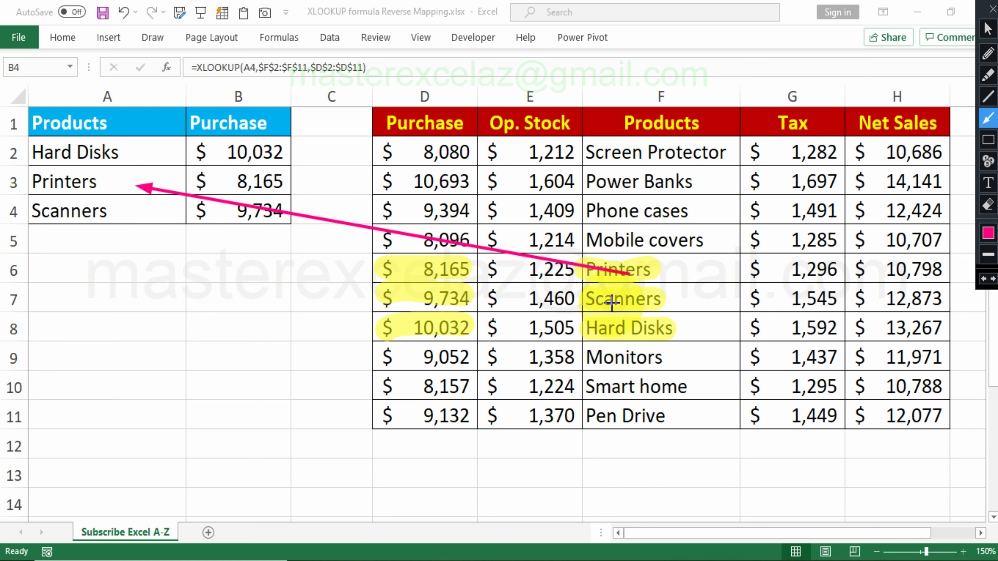
{"action": "left_click_drag", "start_coordinate": [610, 301], "coordinate": [195, 232]}
{"action": "left_click_drag", "start_coordinate": [137, 220], "coordinate": [134, 217]}
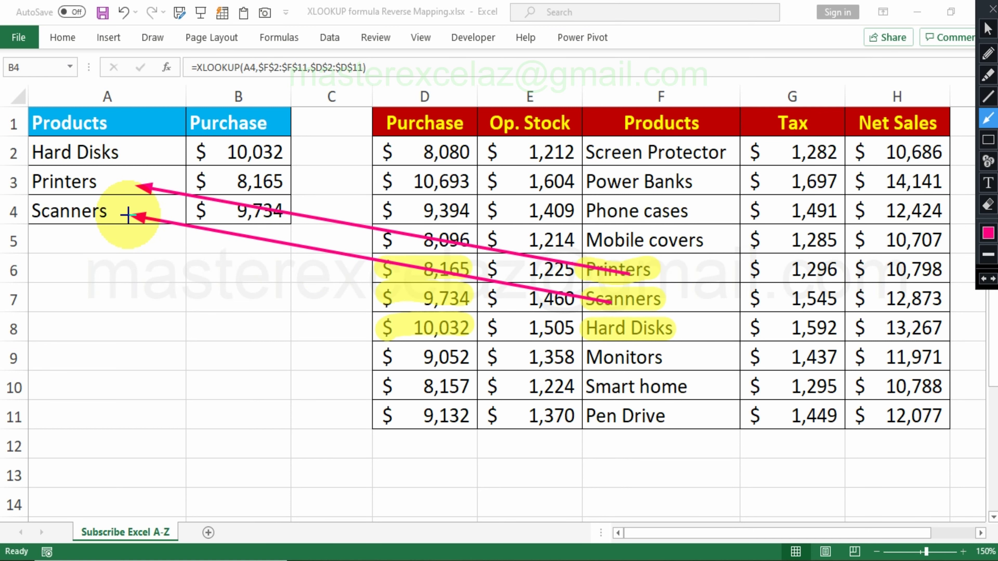
{"action": "left_click_drag", "start_coordinate": [603, 326], "coordinate": [146, 148]}
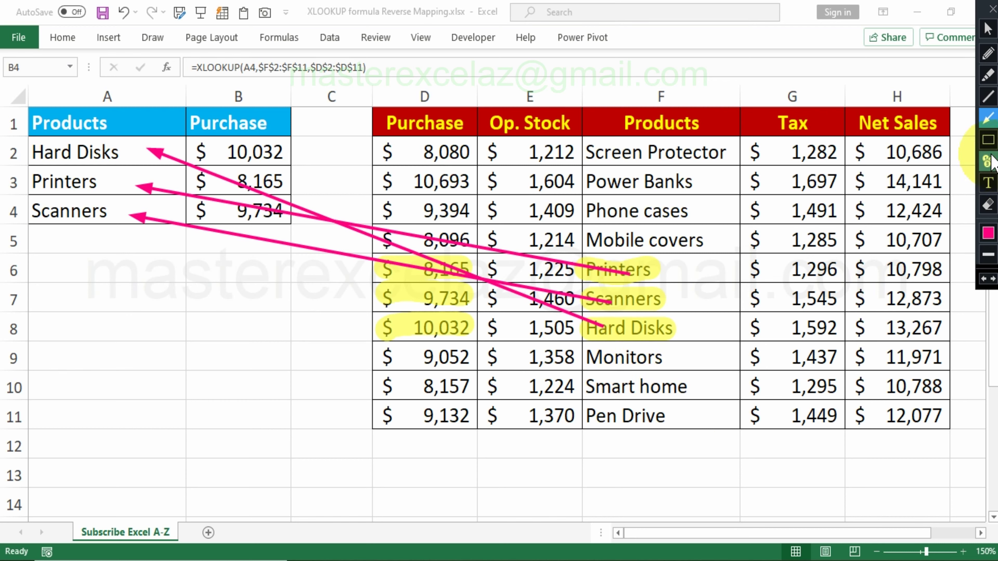
Draw a red box around =XLOOKUP(A4,$F$2:$F$11,$D$2:$D$11) in the formula bar
{"action": "left_click", "coordinate": [988, 139]}
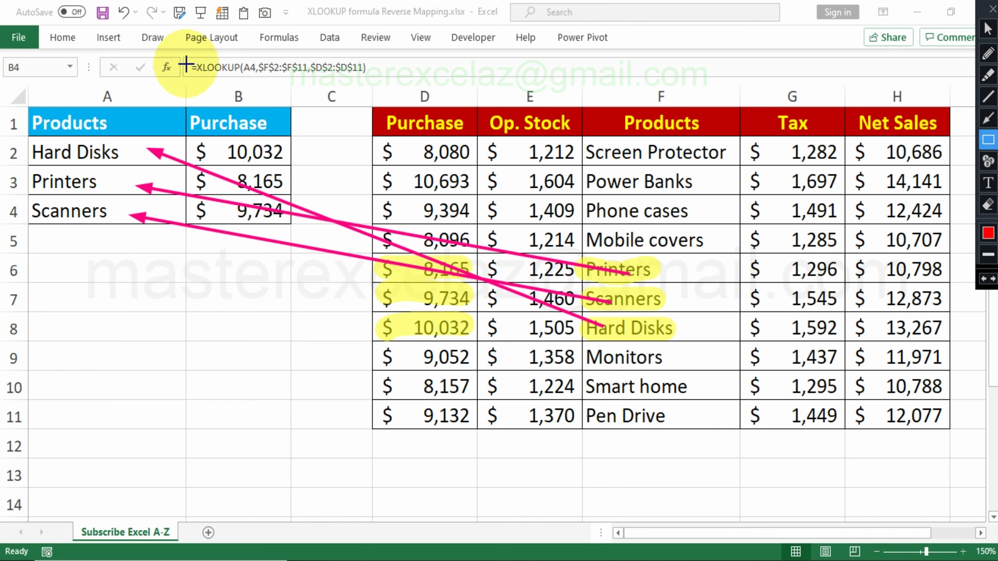
{"action": "left_click_drag", "start_coordinate": [179, 49], "coordinate": [374, 84]}
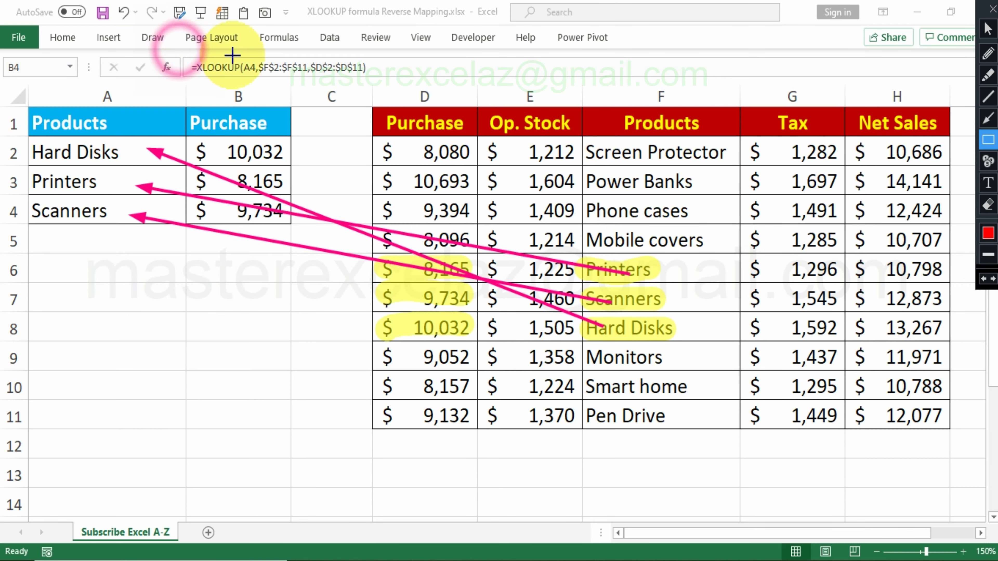